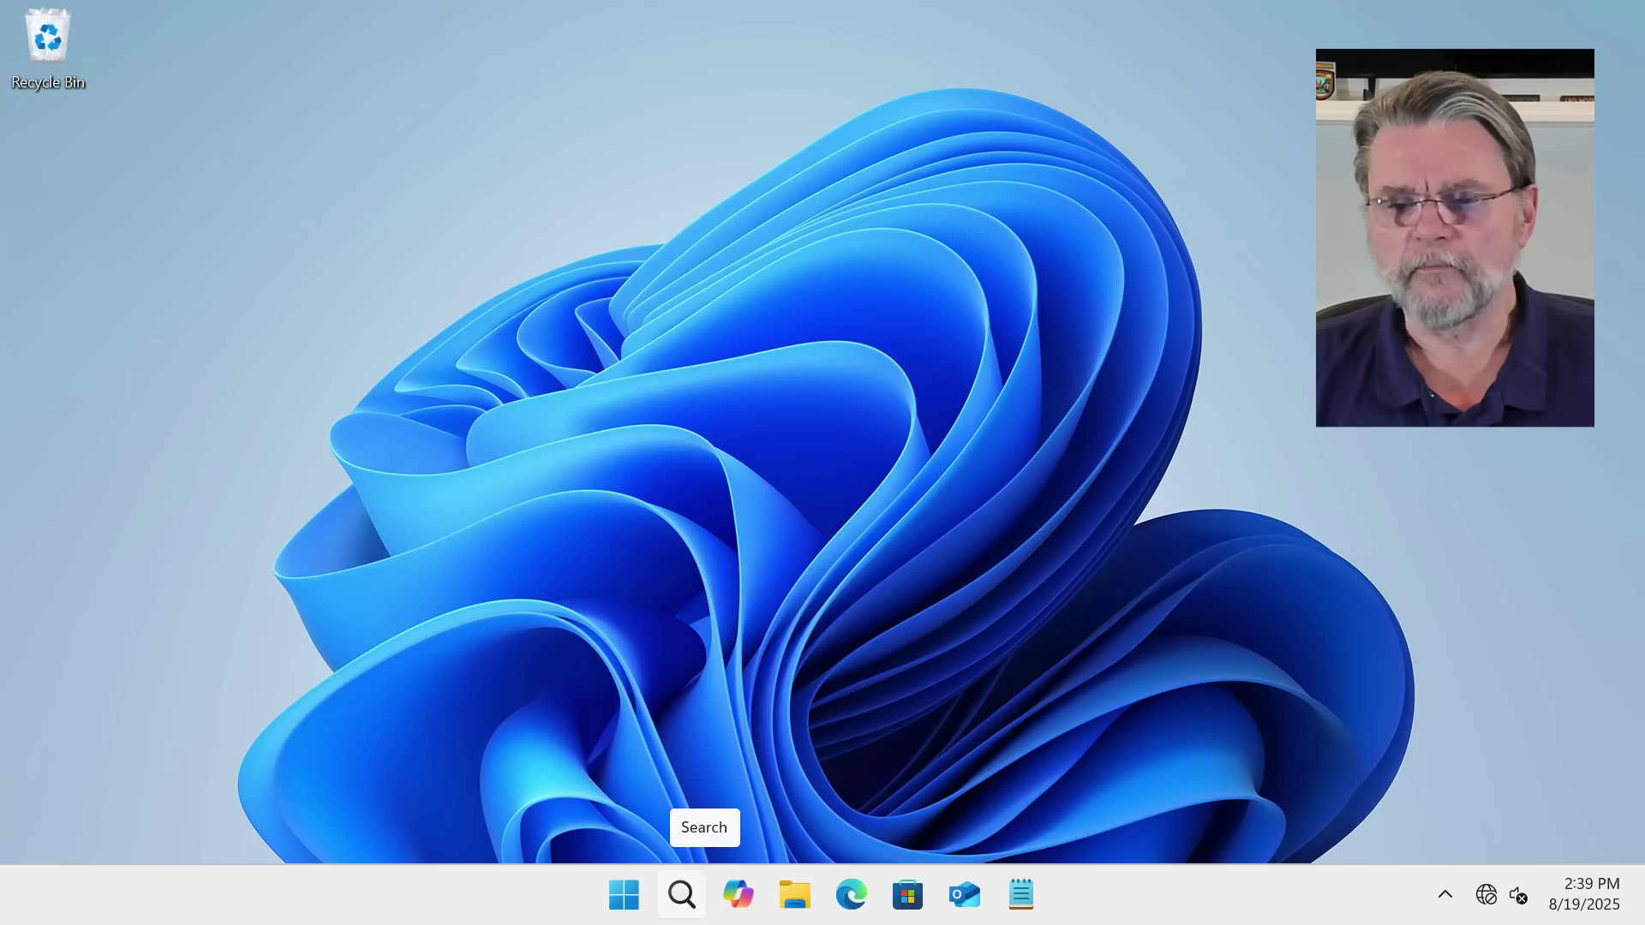
Search Settings for reset and start Reset this PC from the Recovery page
right_click(624, 907)
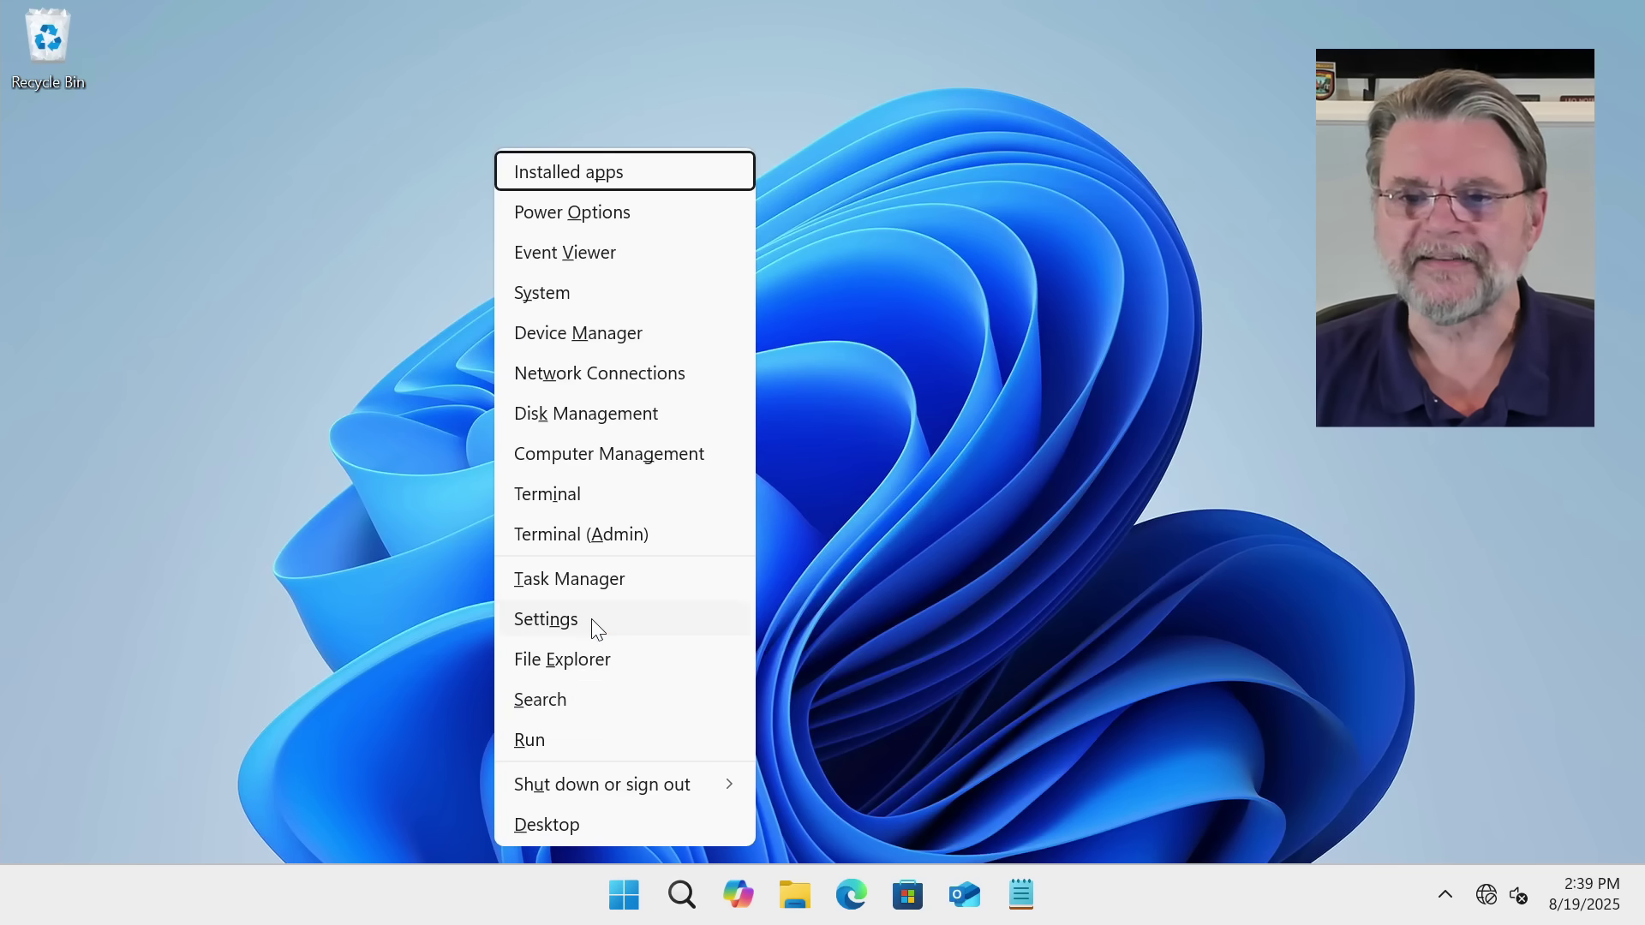
left_click(591, 618)
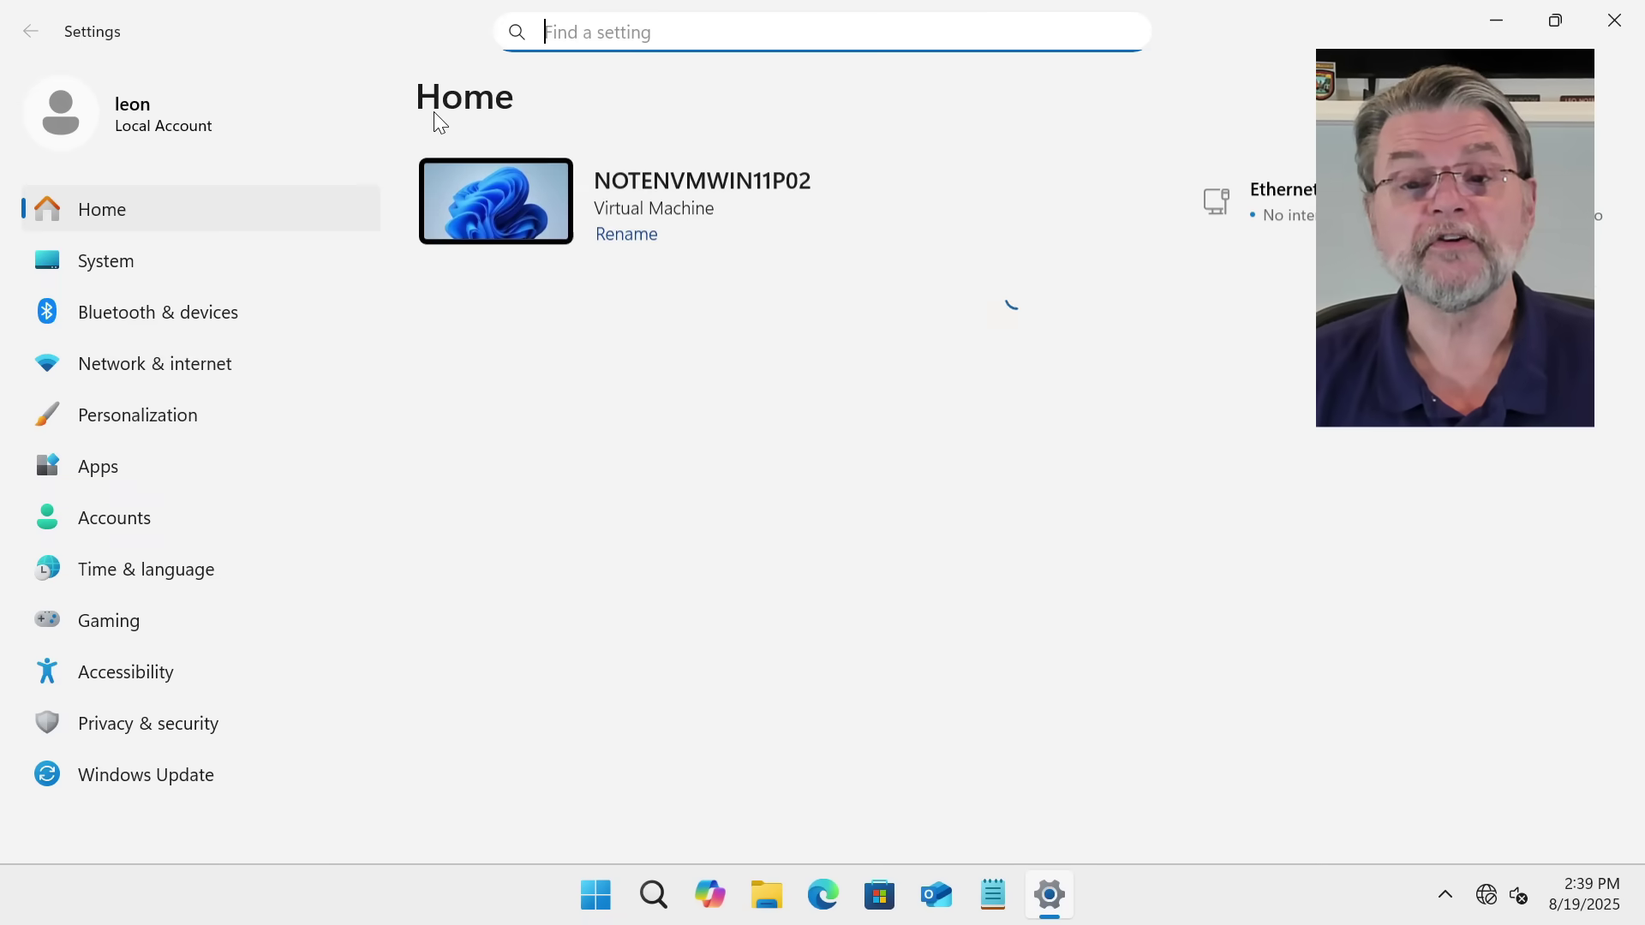
type("reset")
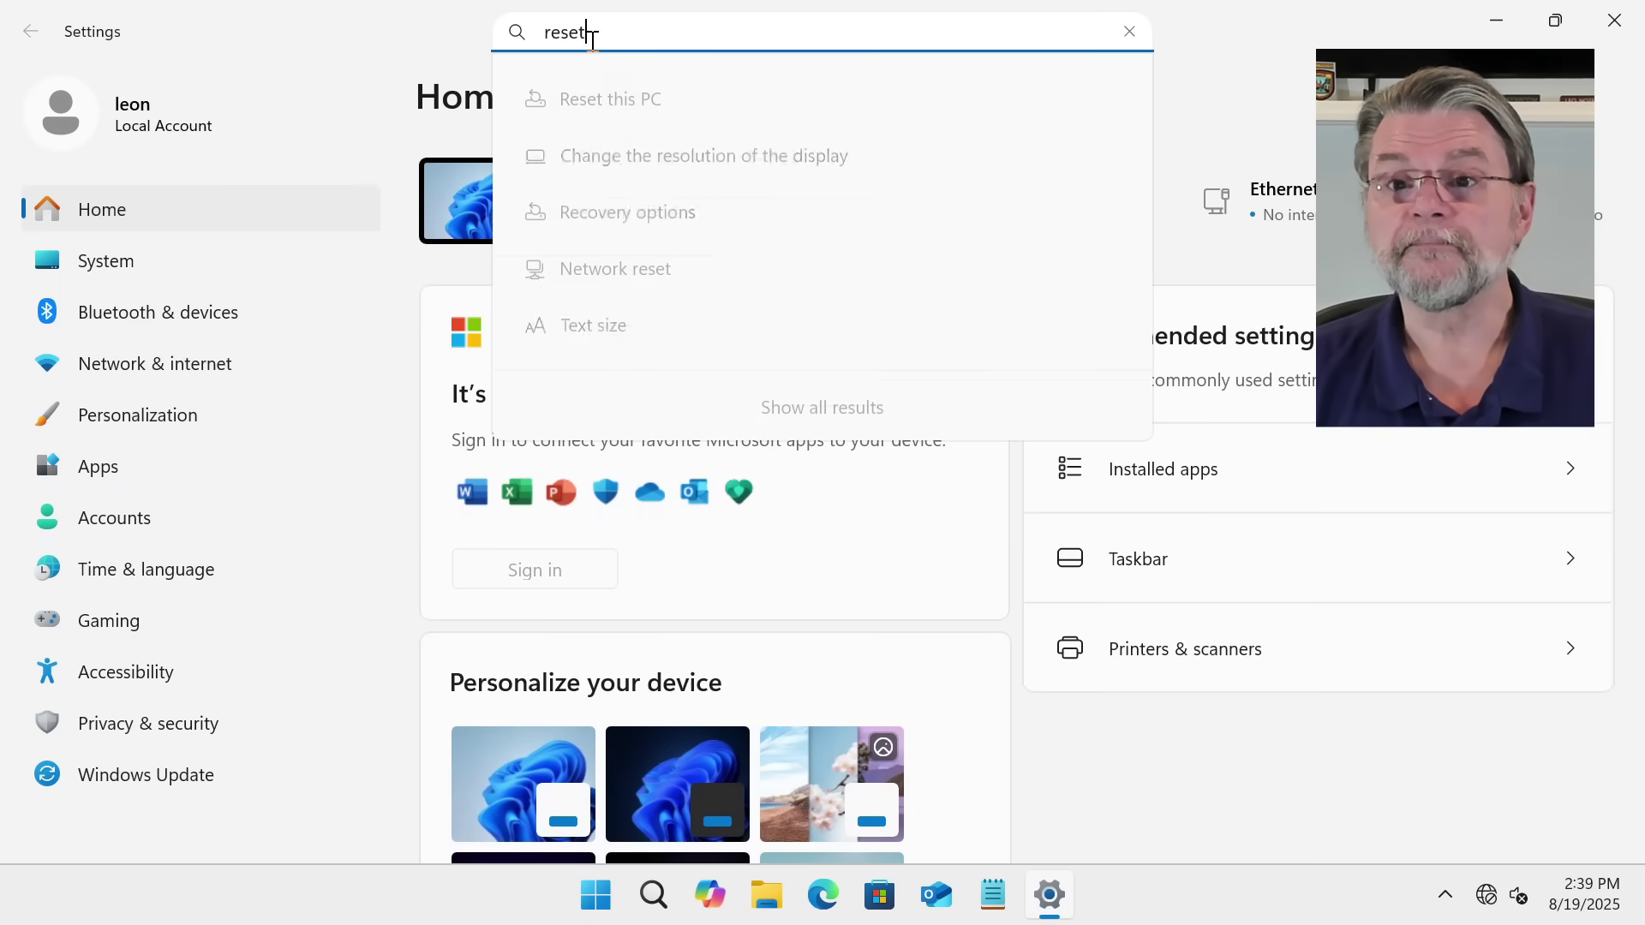
left_click(612, 108)
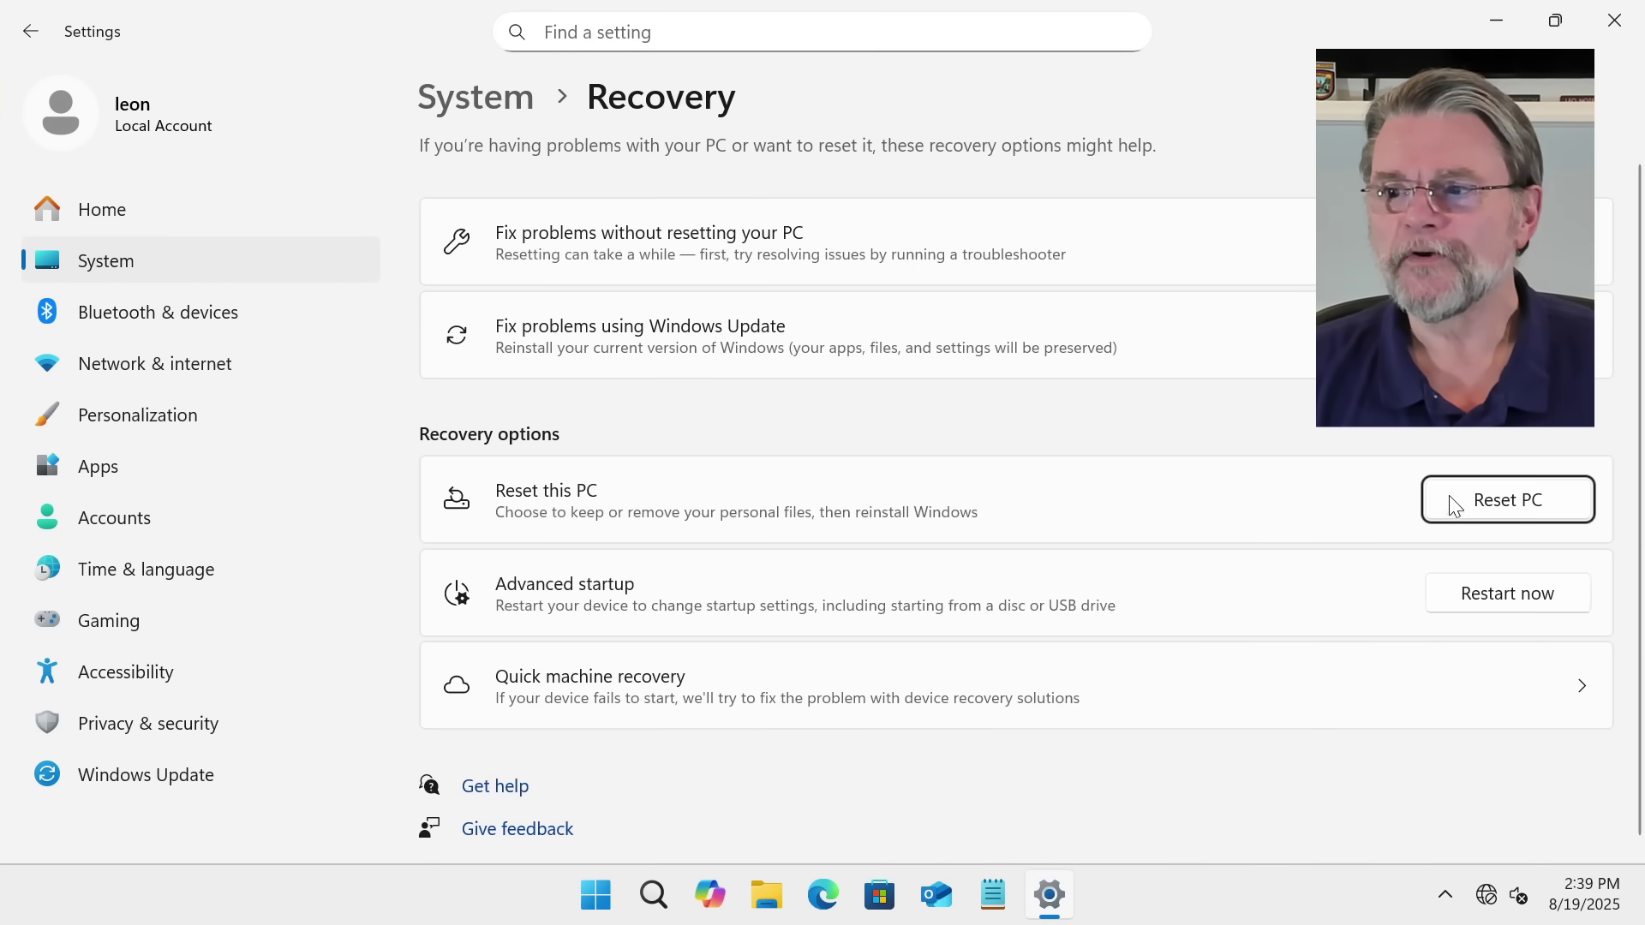
left_click(1482, 505)
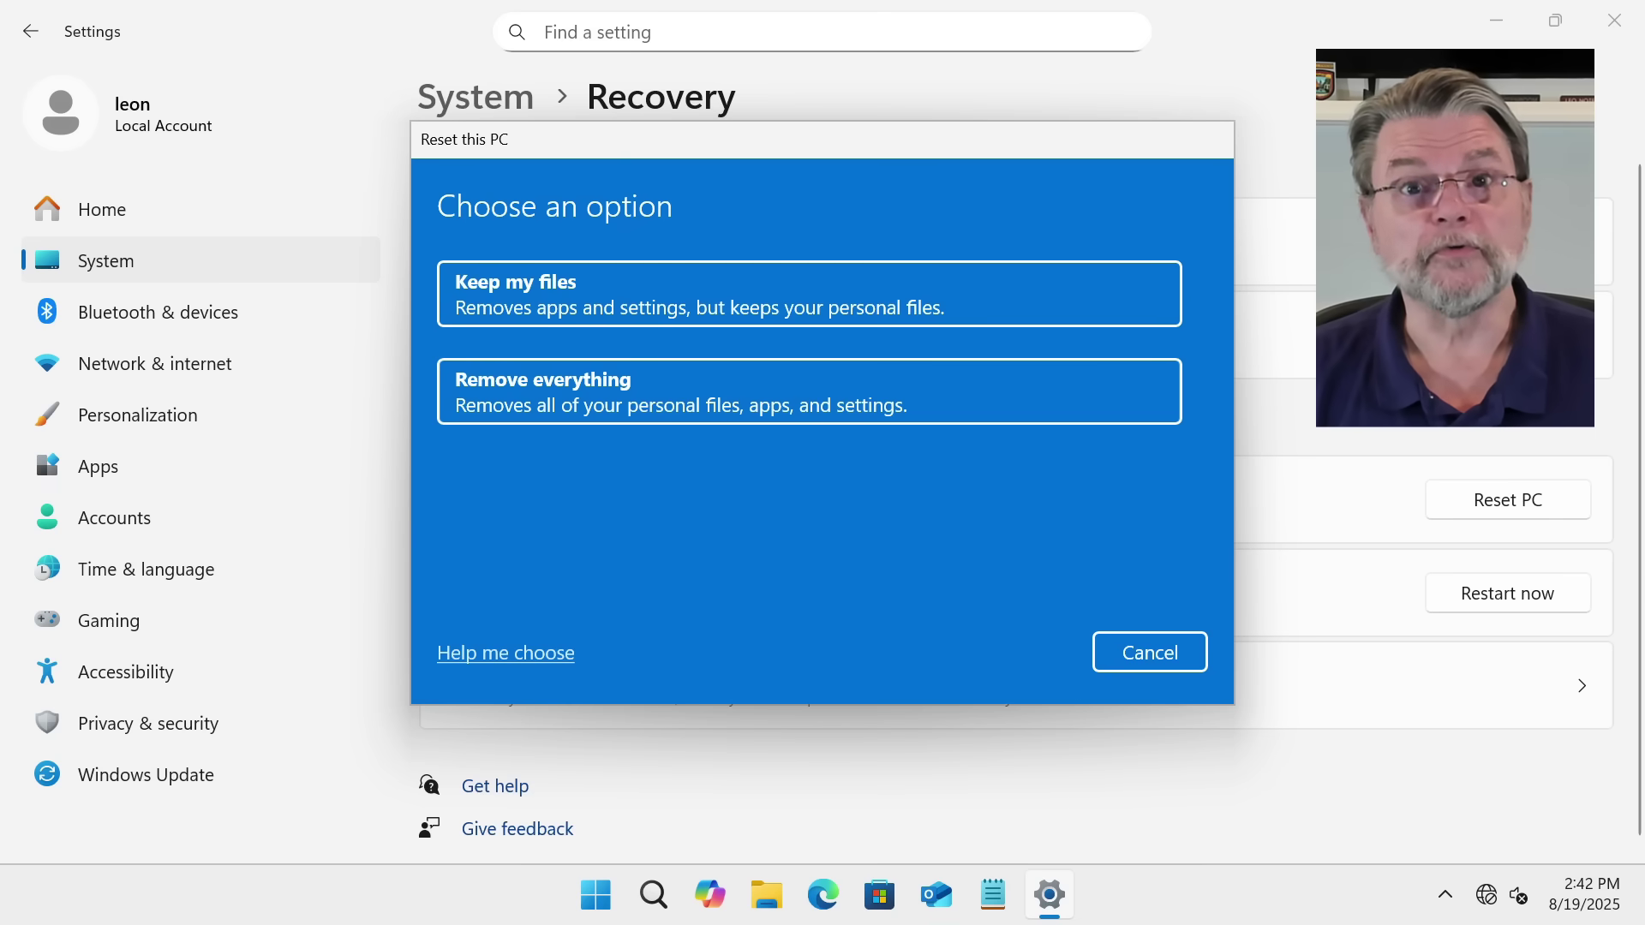
Choose Remove everything in the Reset this PC dialog
left_click(730, 382)
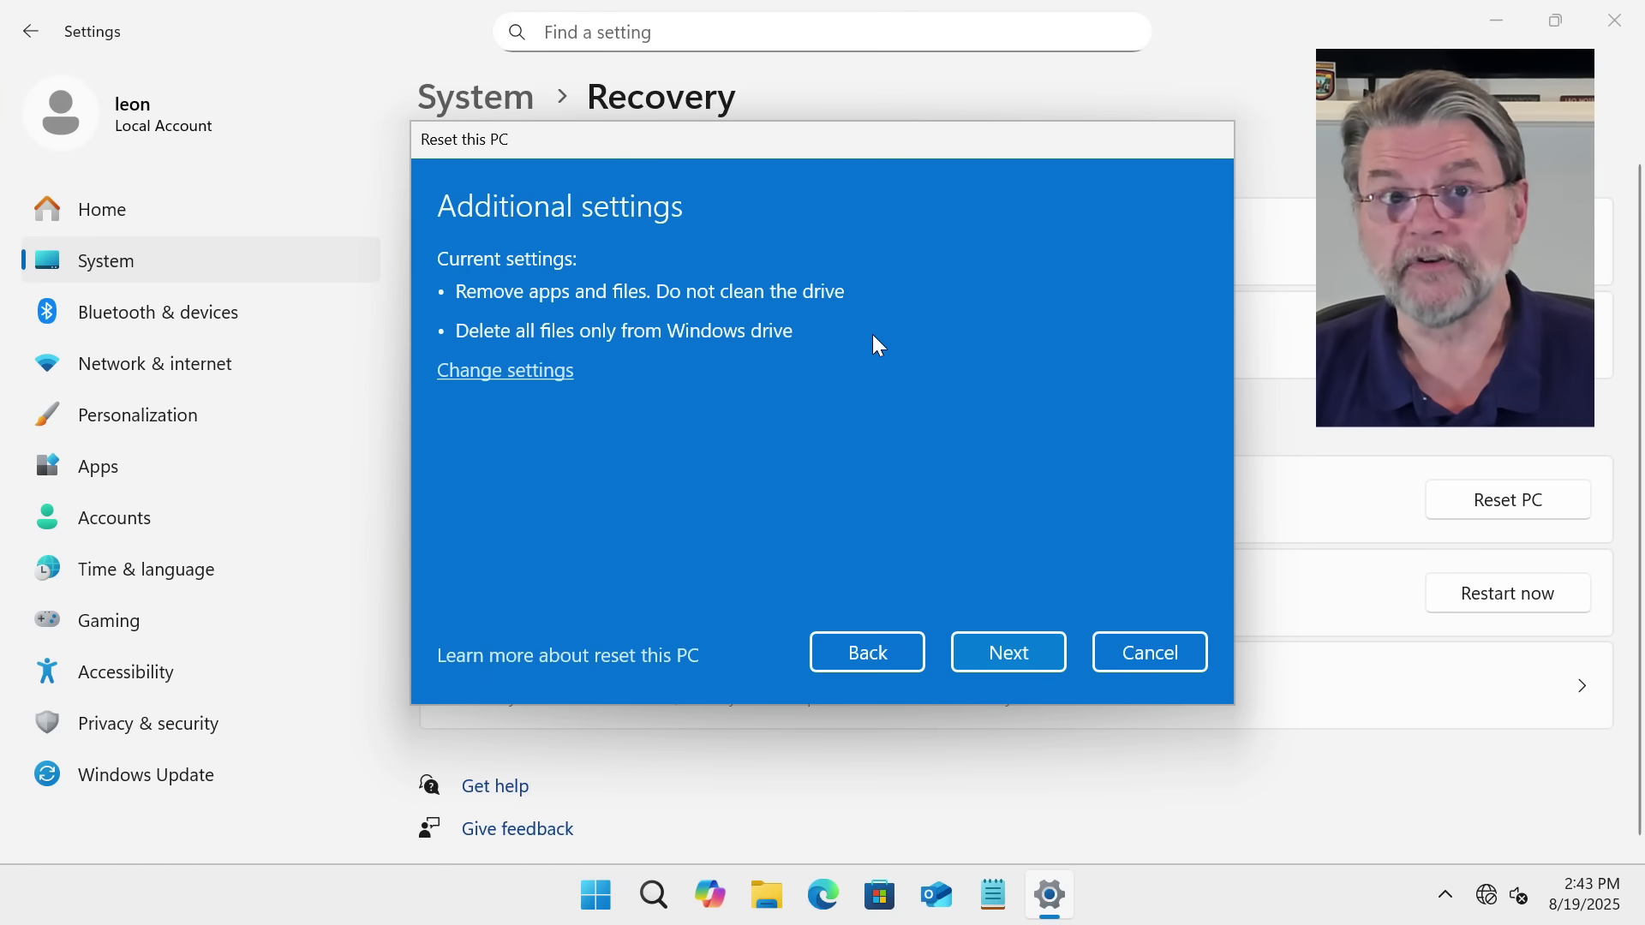
Turn on Clean data and Delete files from all drives, and confirm the changes
left_click(534, 386)
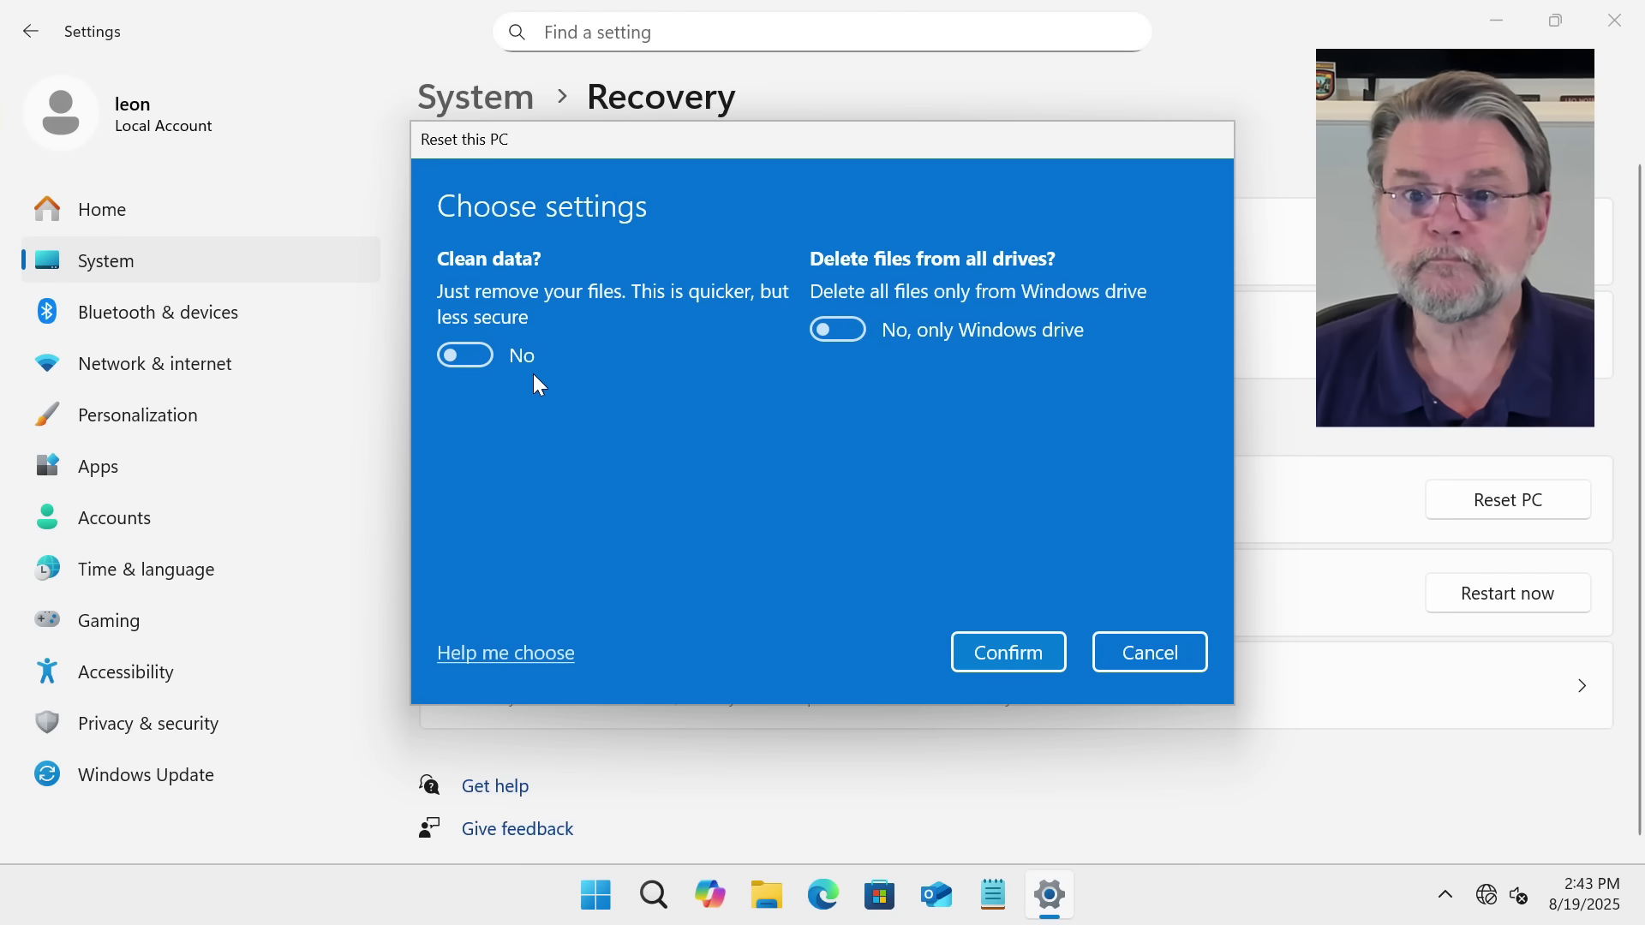
left_click(472, 354)
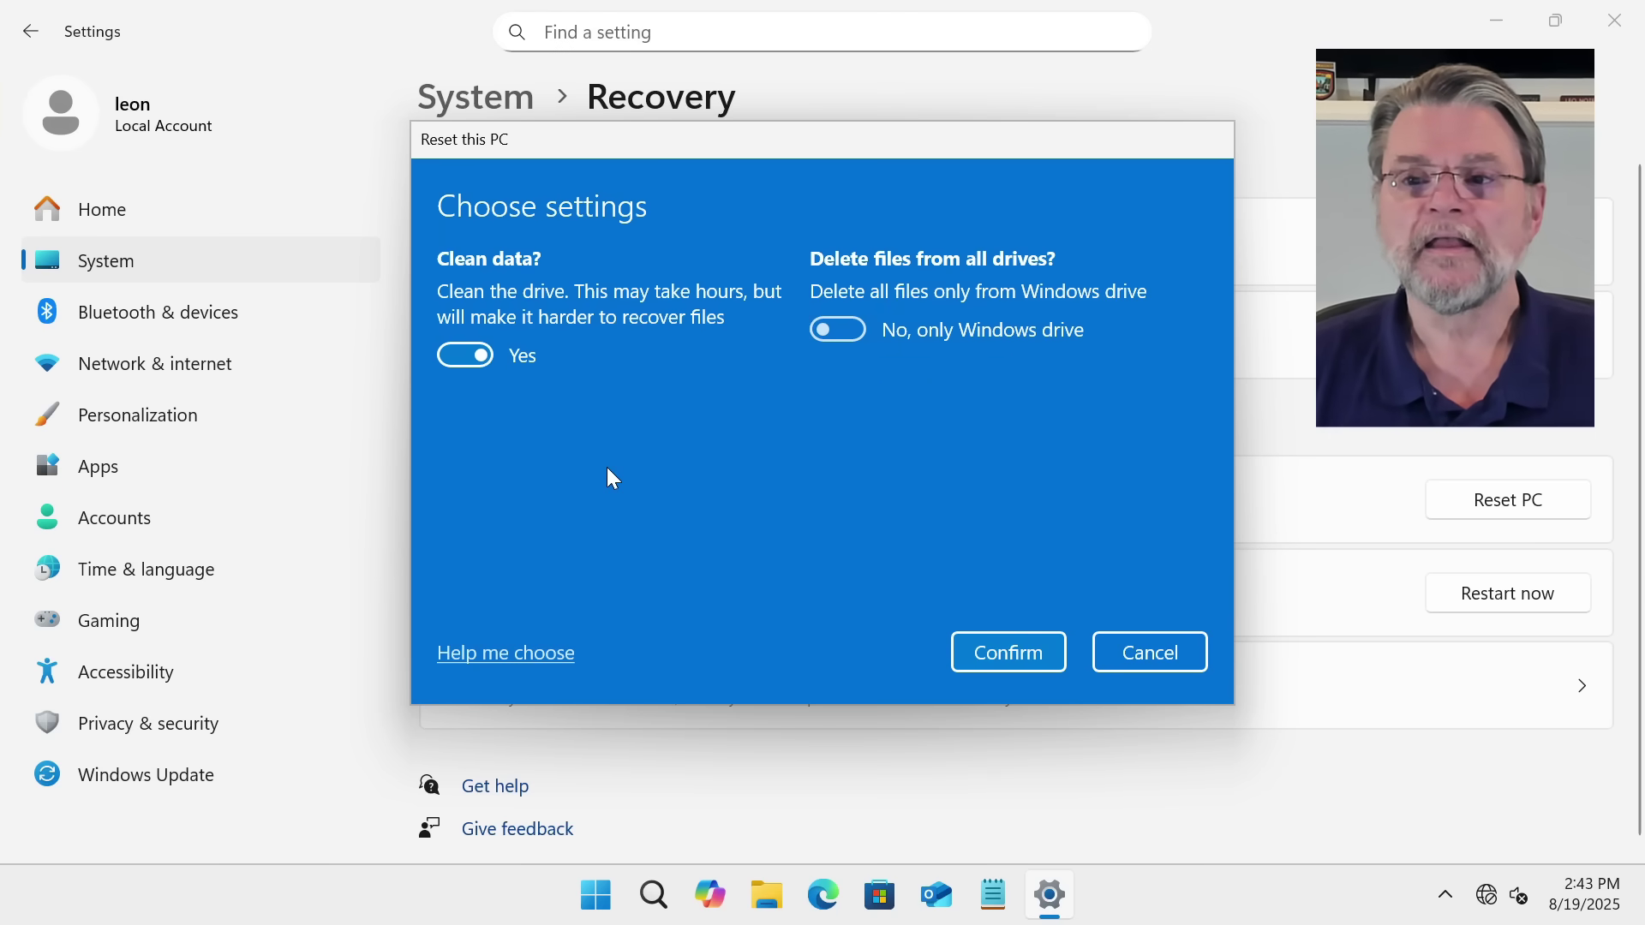
left_click(853, 336)
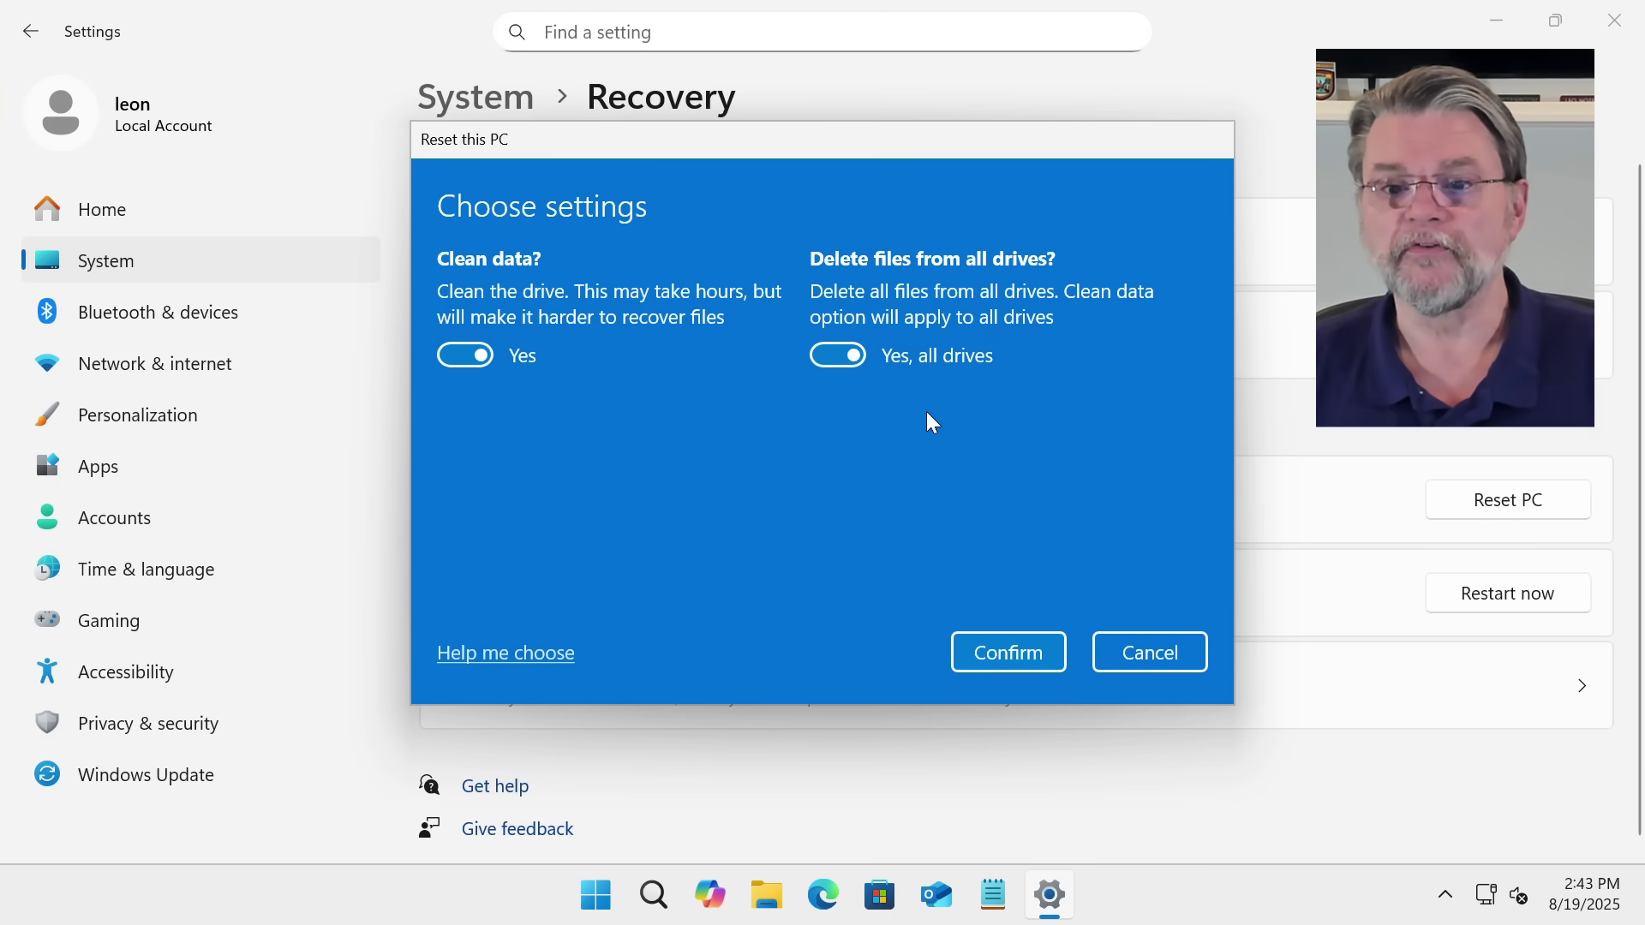
left_click(985, 647)
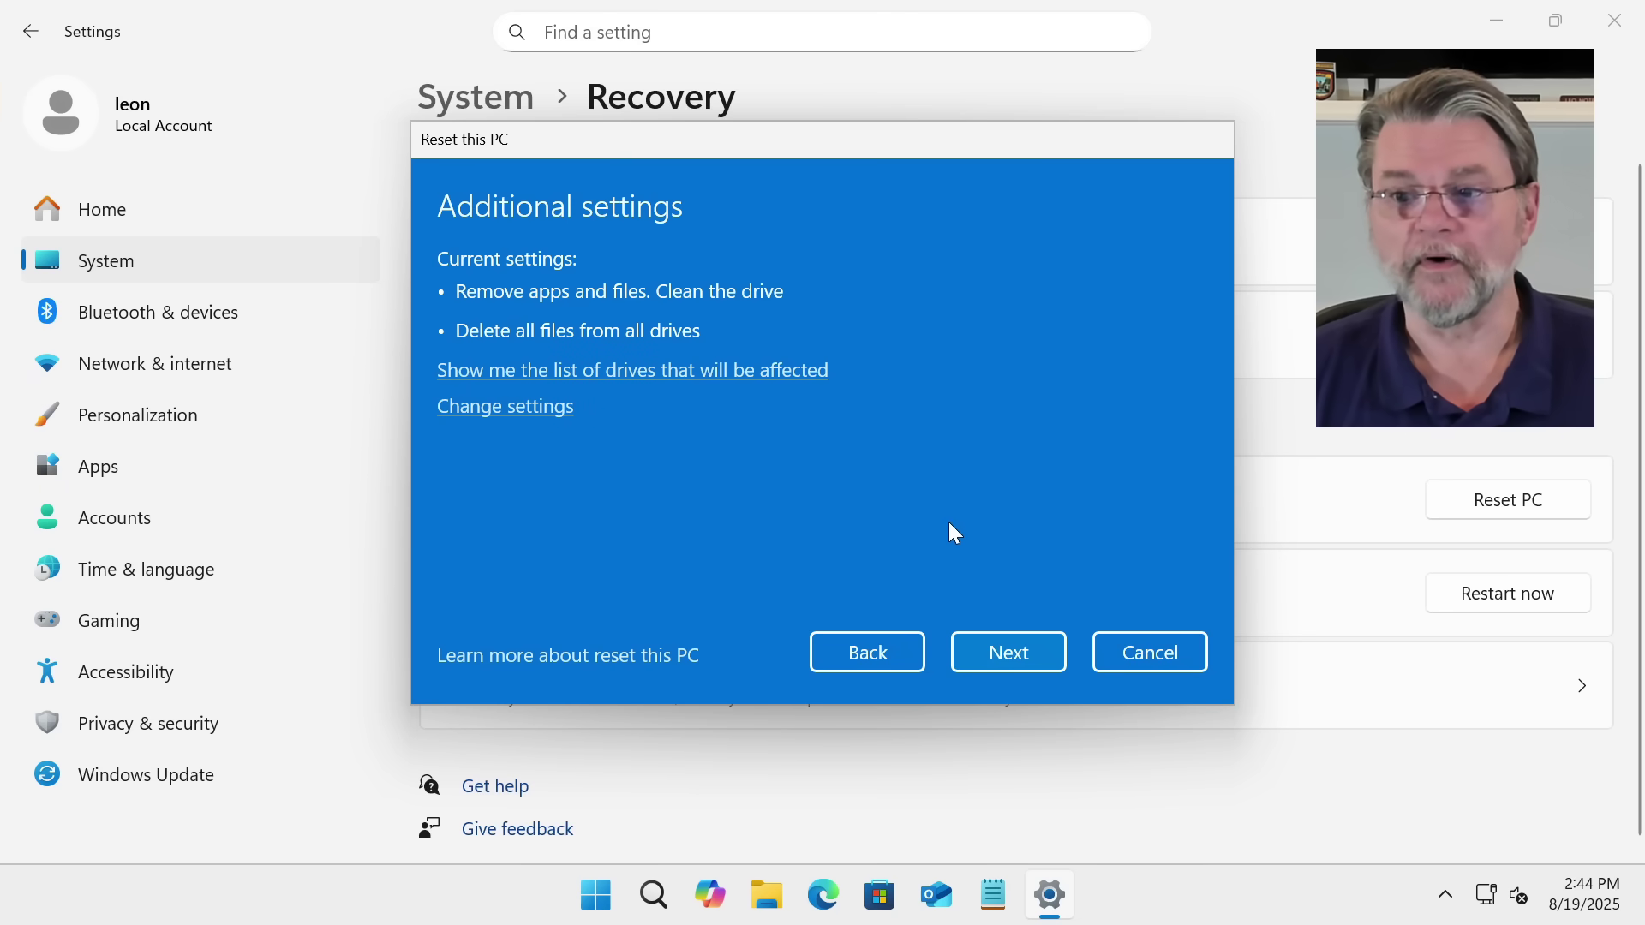
Continue the reset with drive cleaning and all-drive deletion, booting into Windows 11 Setup
left_click(984, 640)
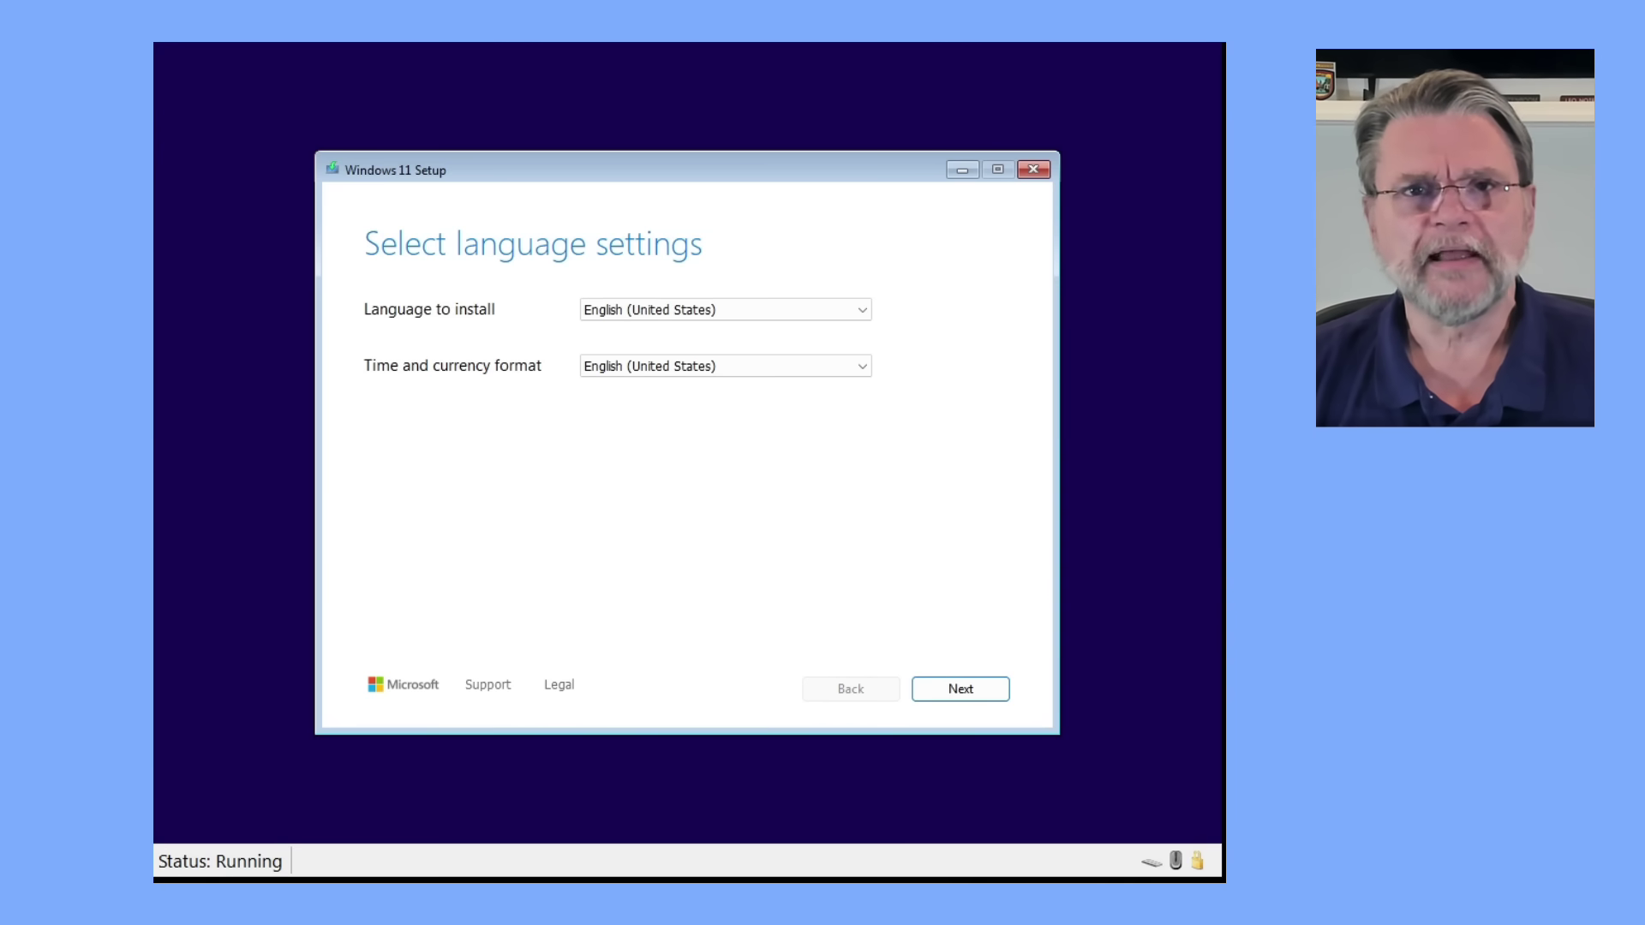
Keep English (US) language and keyboard, agree to delete everything, and pick Windows 11 Pro
left_click(983, 692)
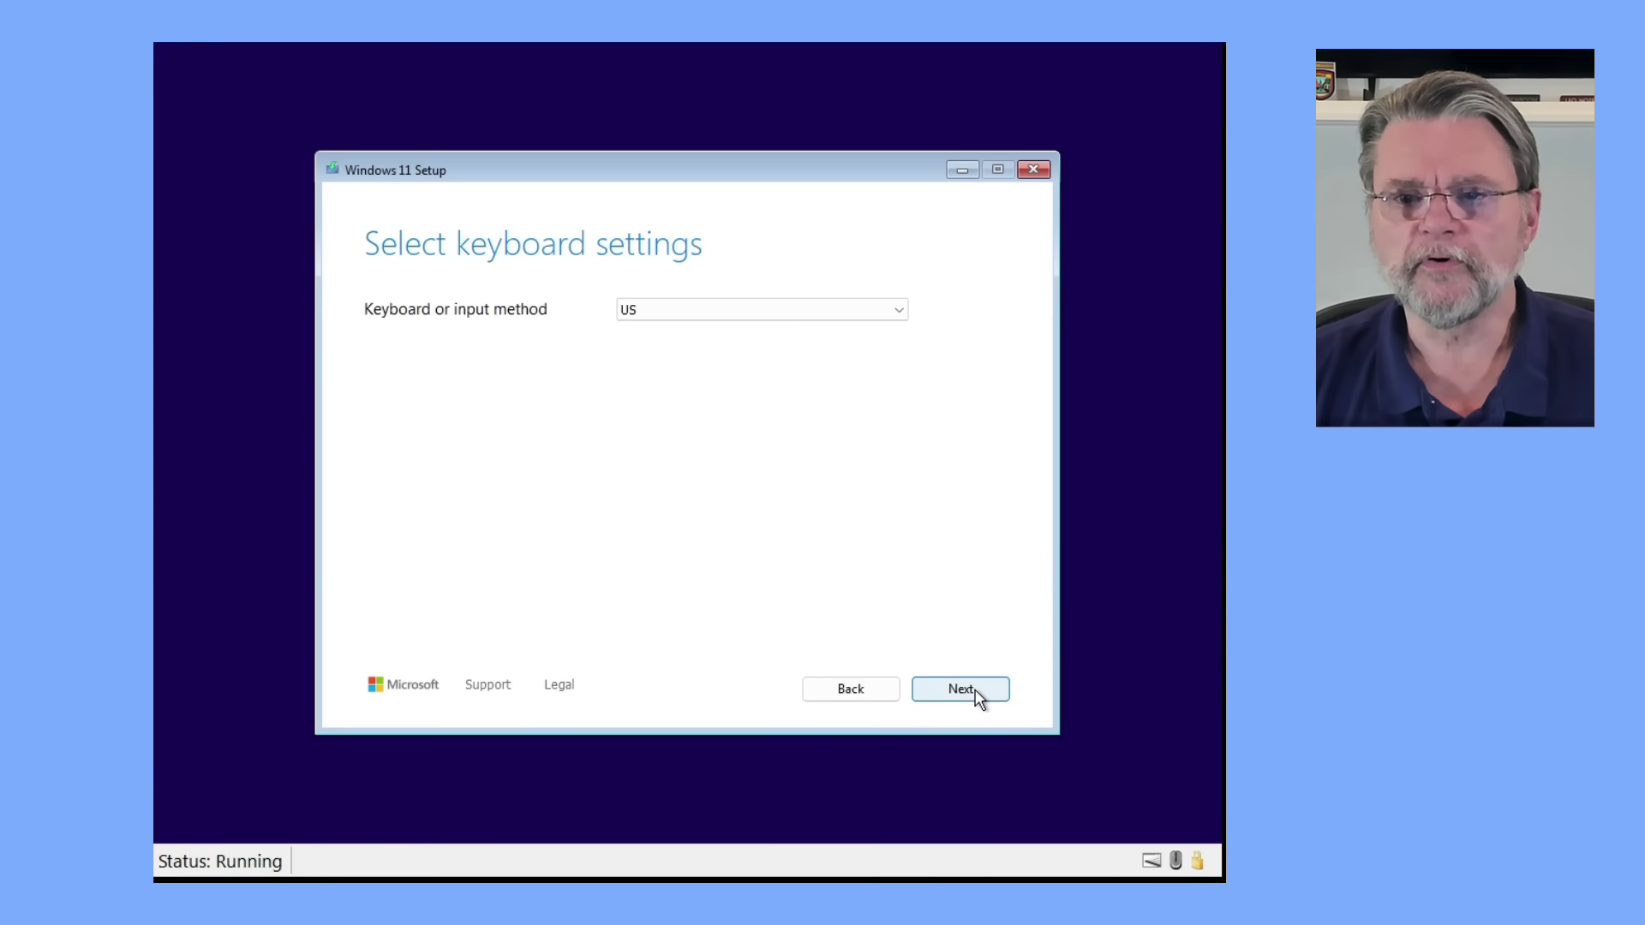
left_click(978, 695)
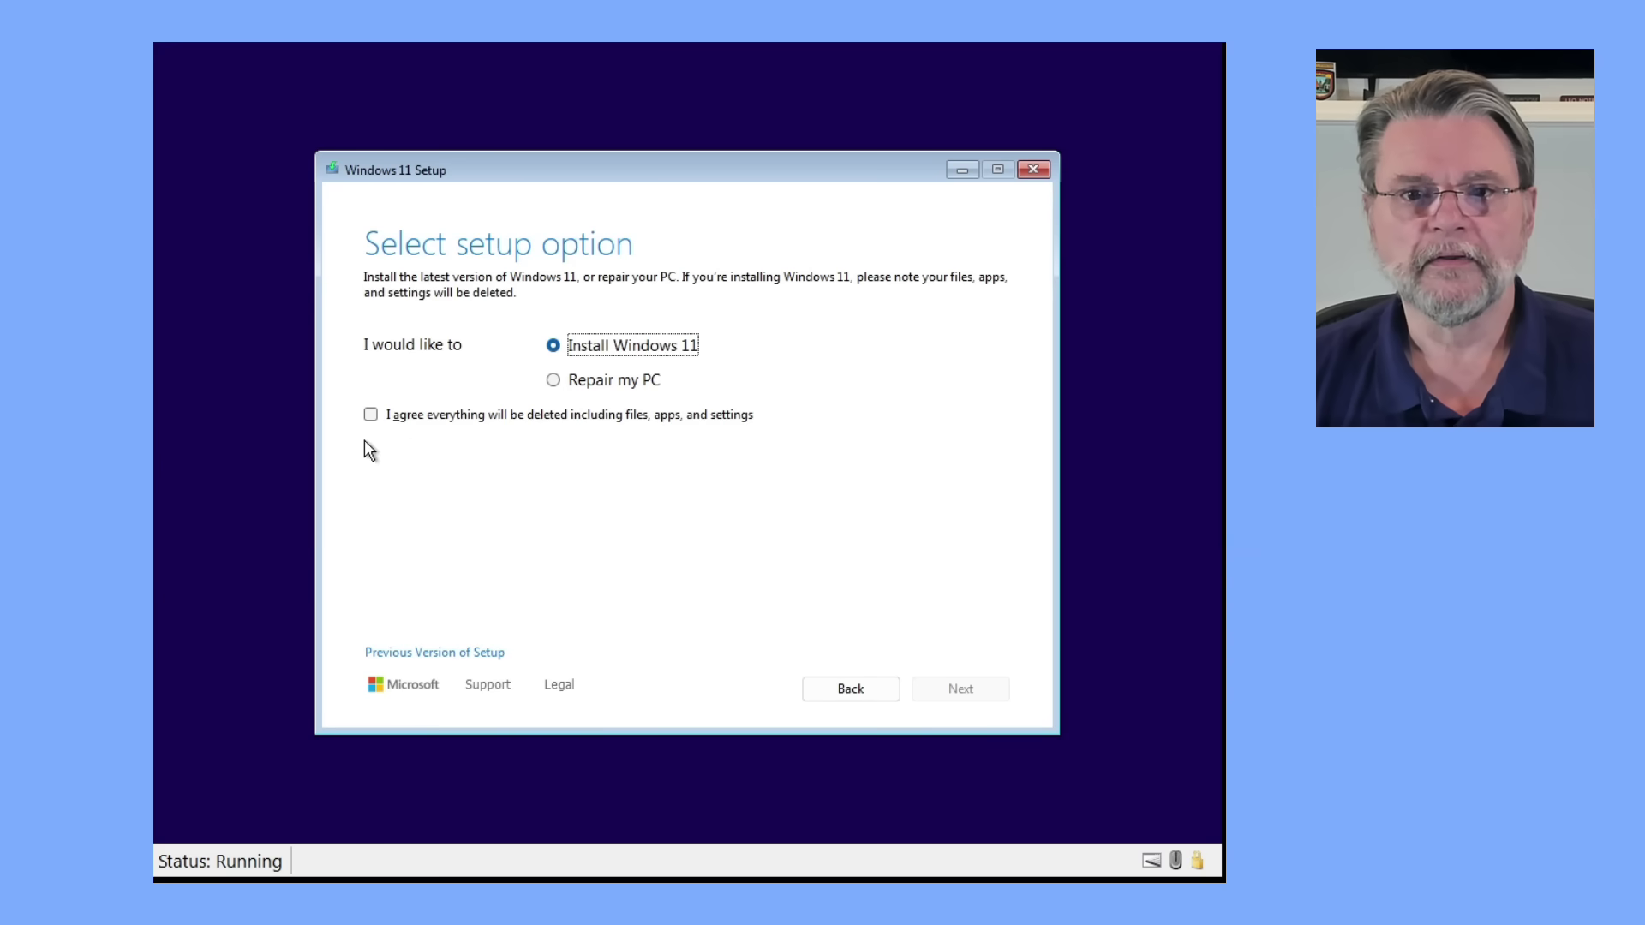
left_click(370, 414)
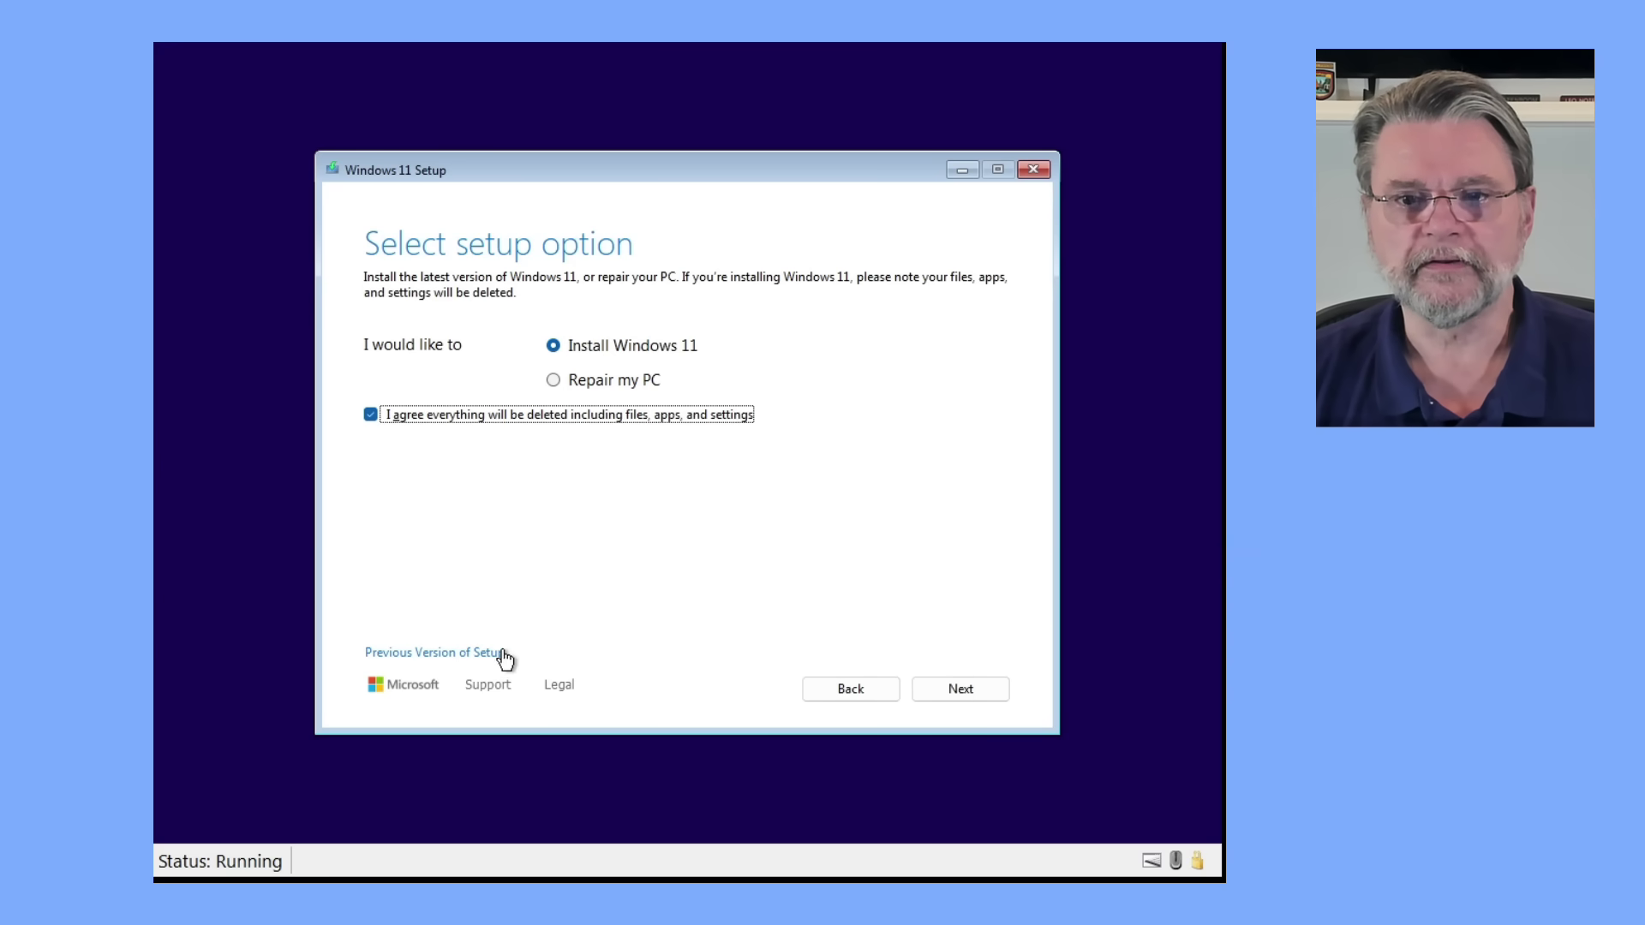
left_click(959, 692)
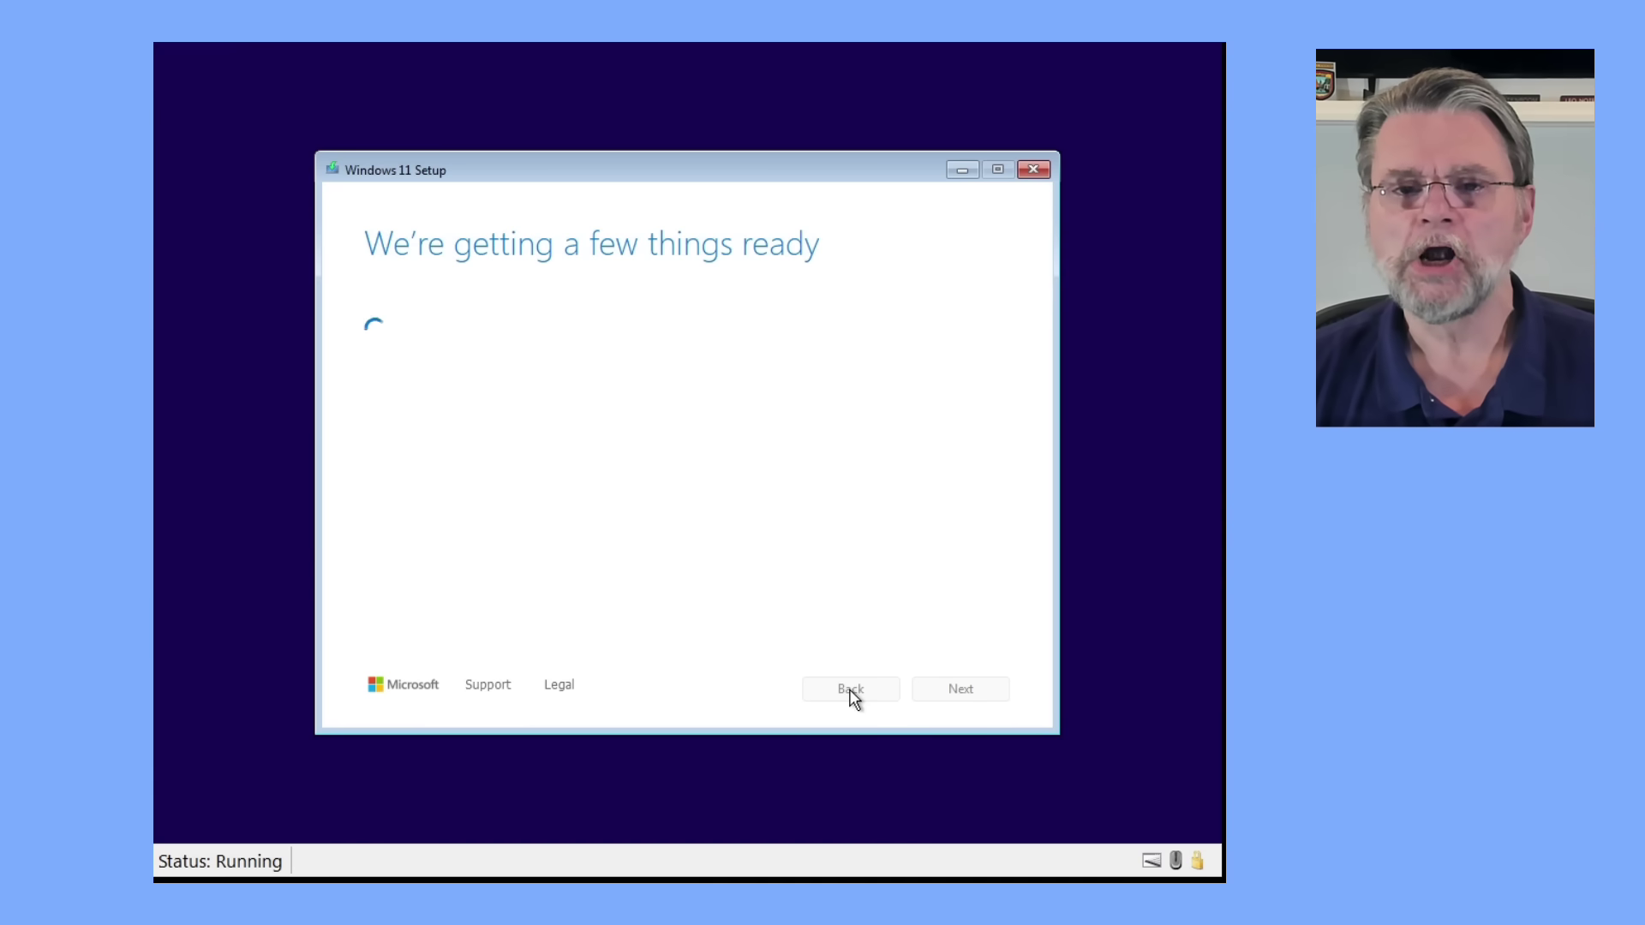
left_click(456, 457)
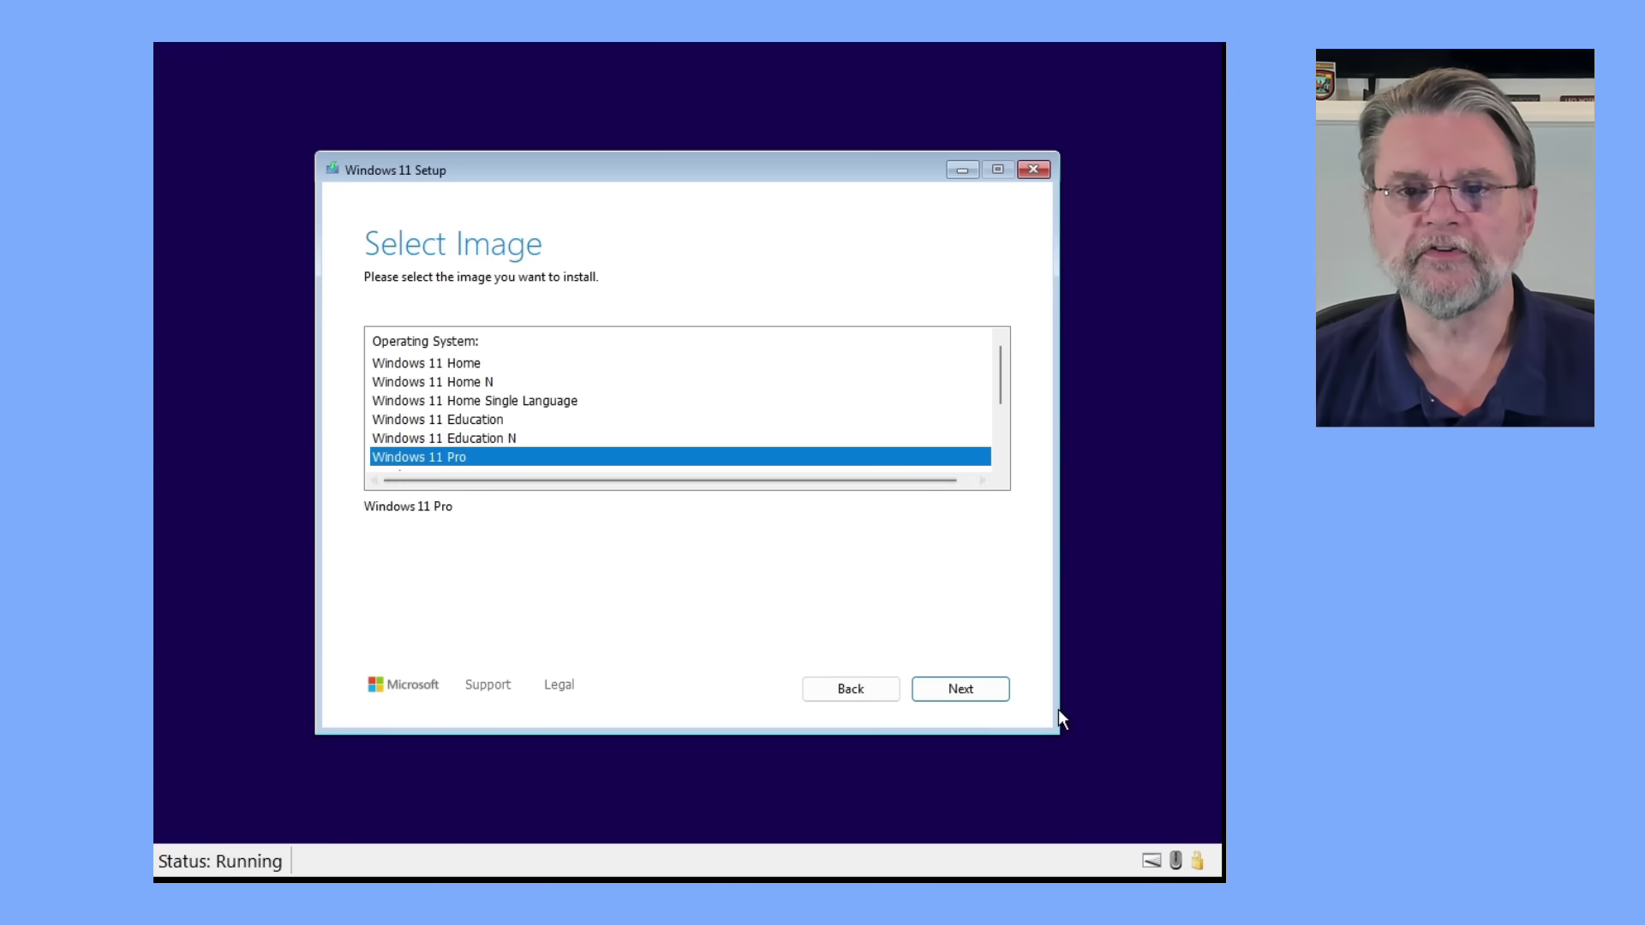
left_click(959, 688)
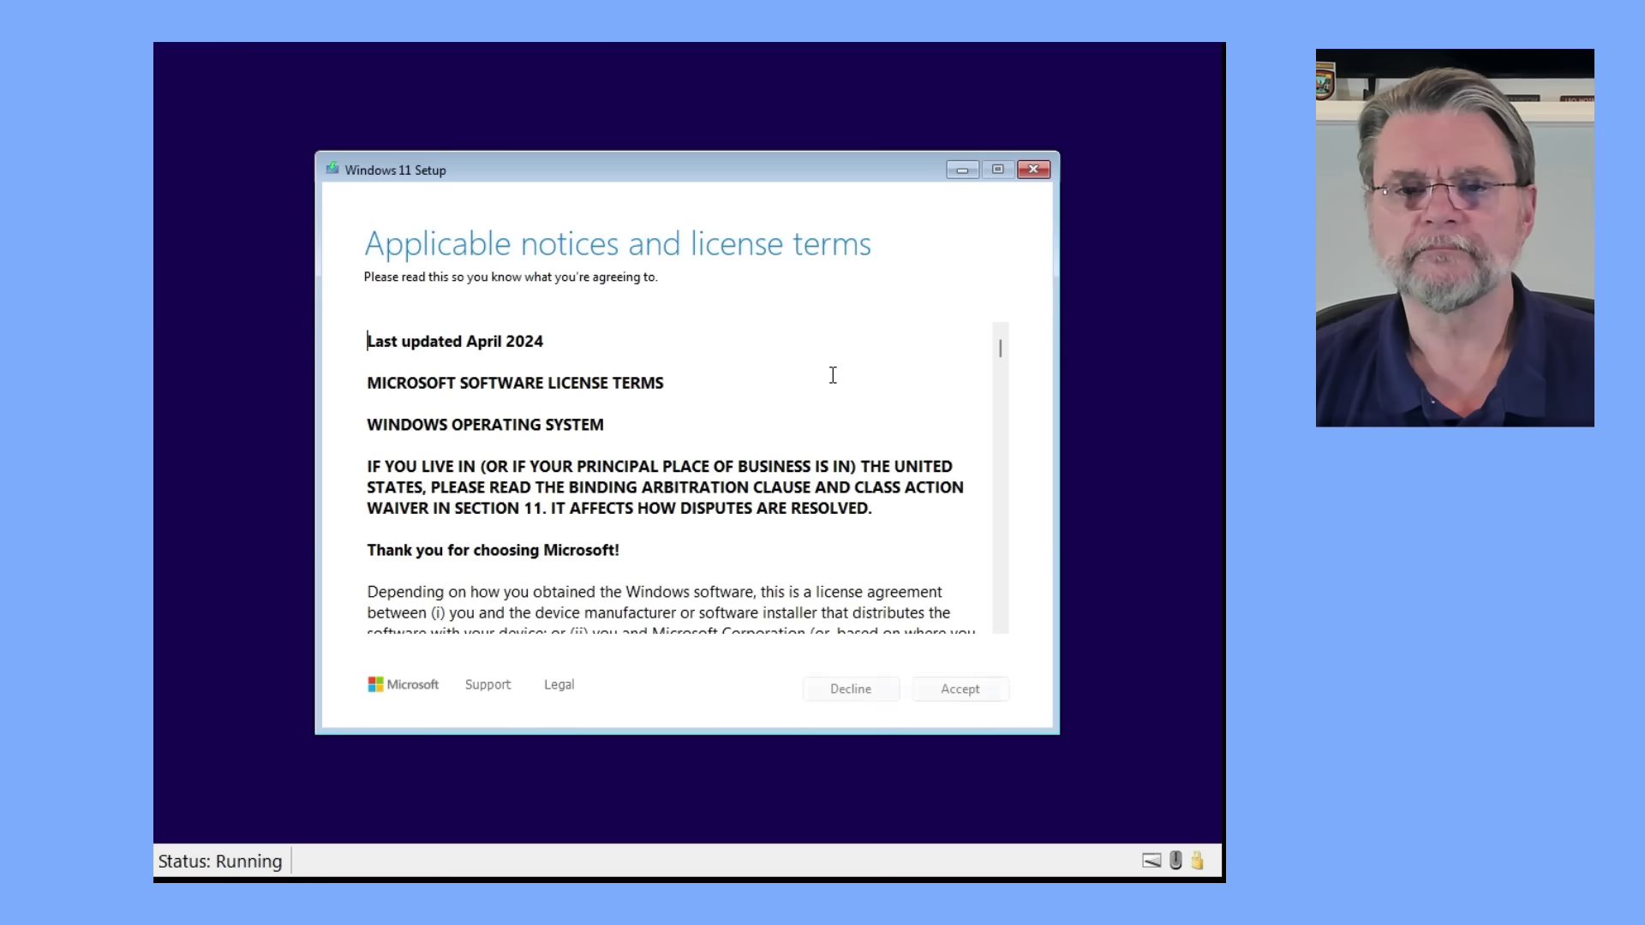
Accept the Windows 11 license terms
left_click(989, 690)
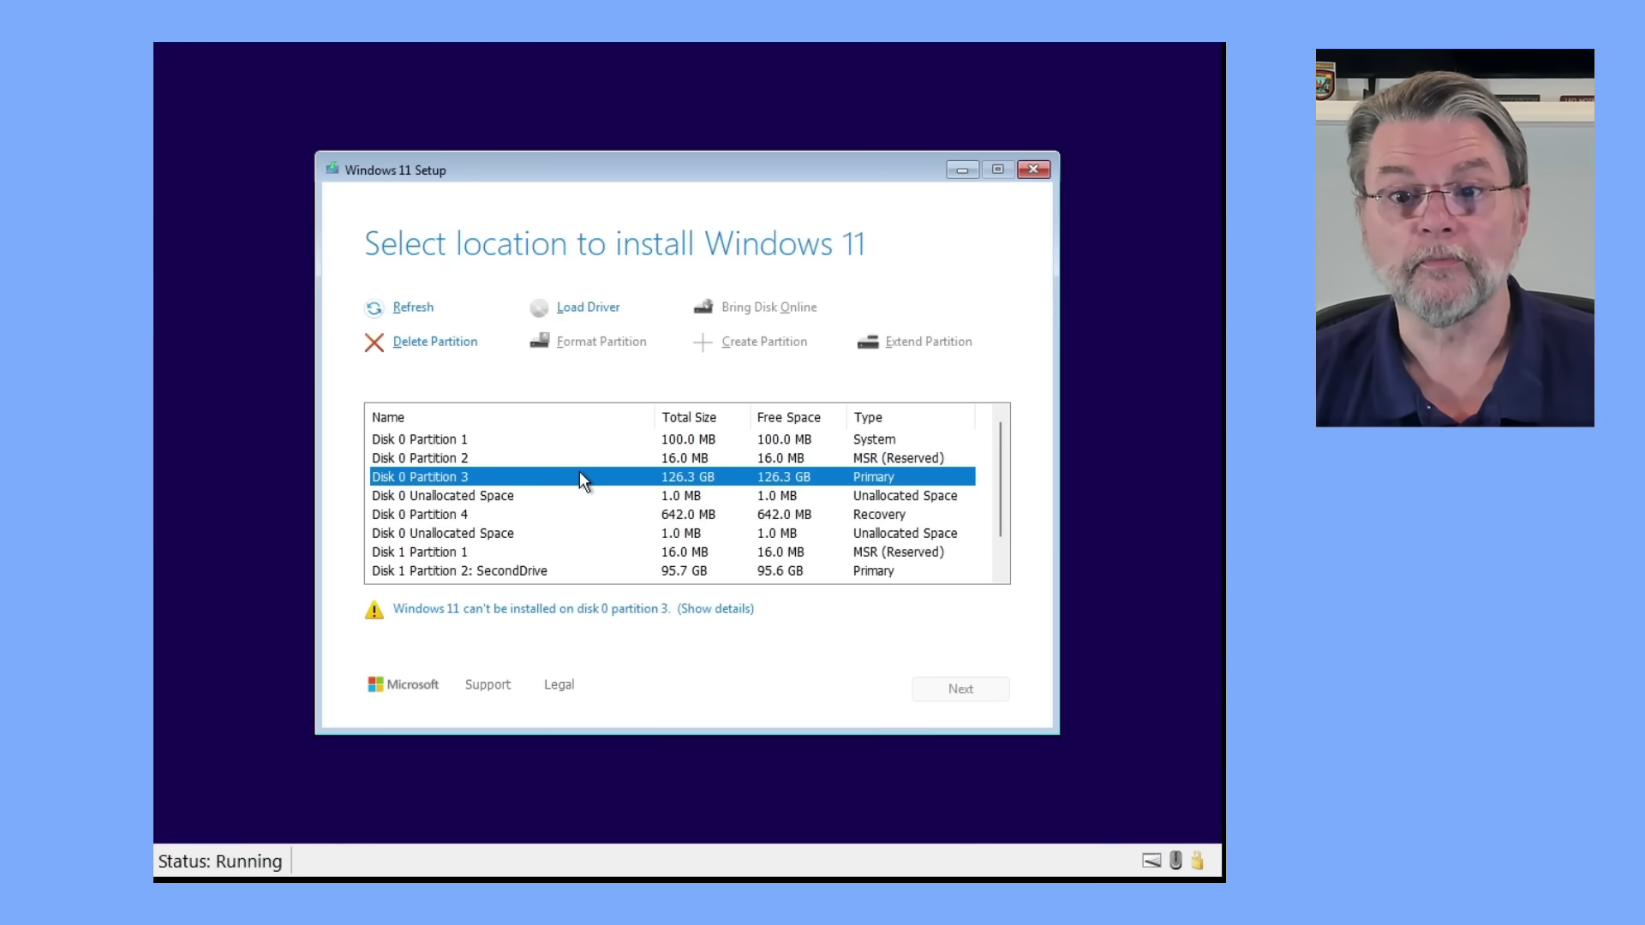
Delete all Disk 0 partitions, leaving 127.0 GB of unallocated space
left_click(457, 440)
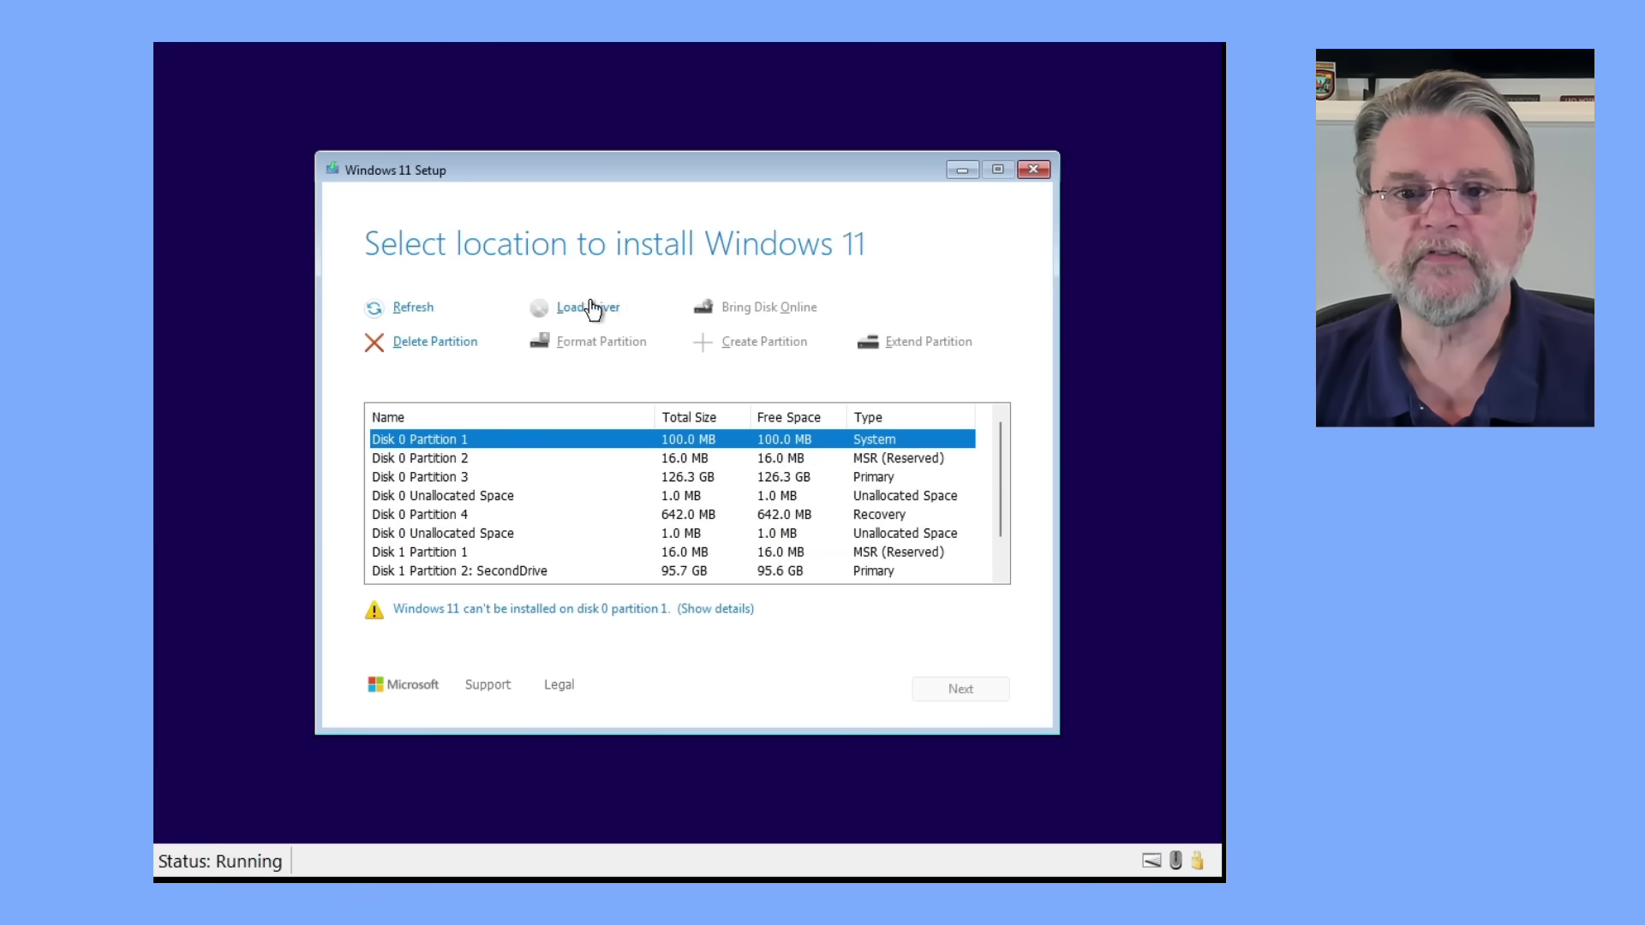
left_click(465, 341)
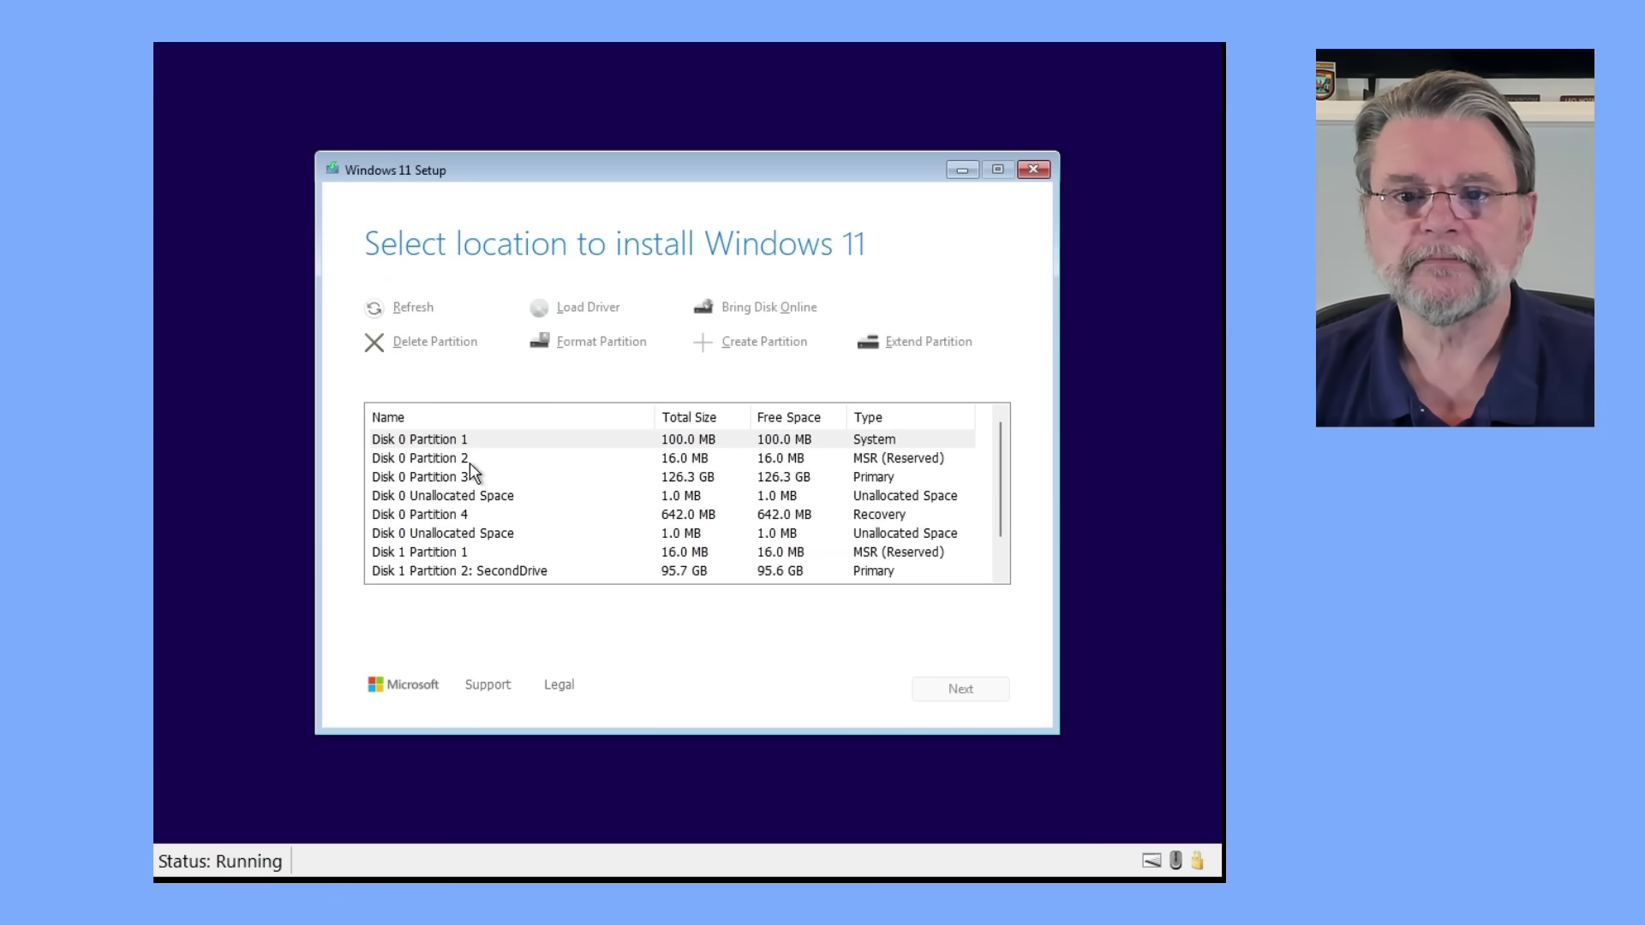
left_click(469, 434)
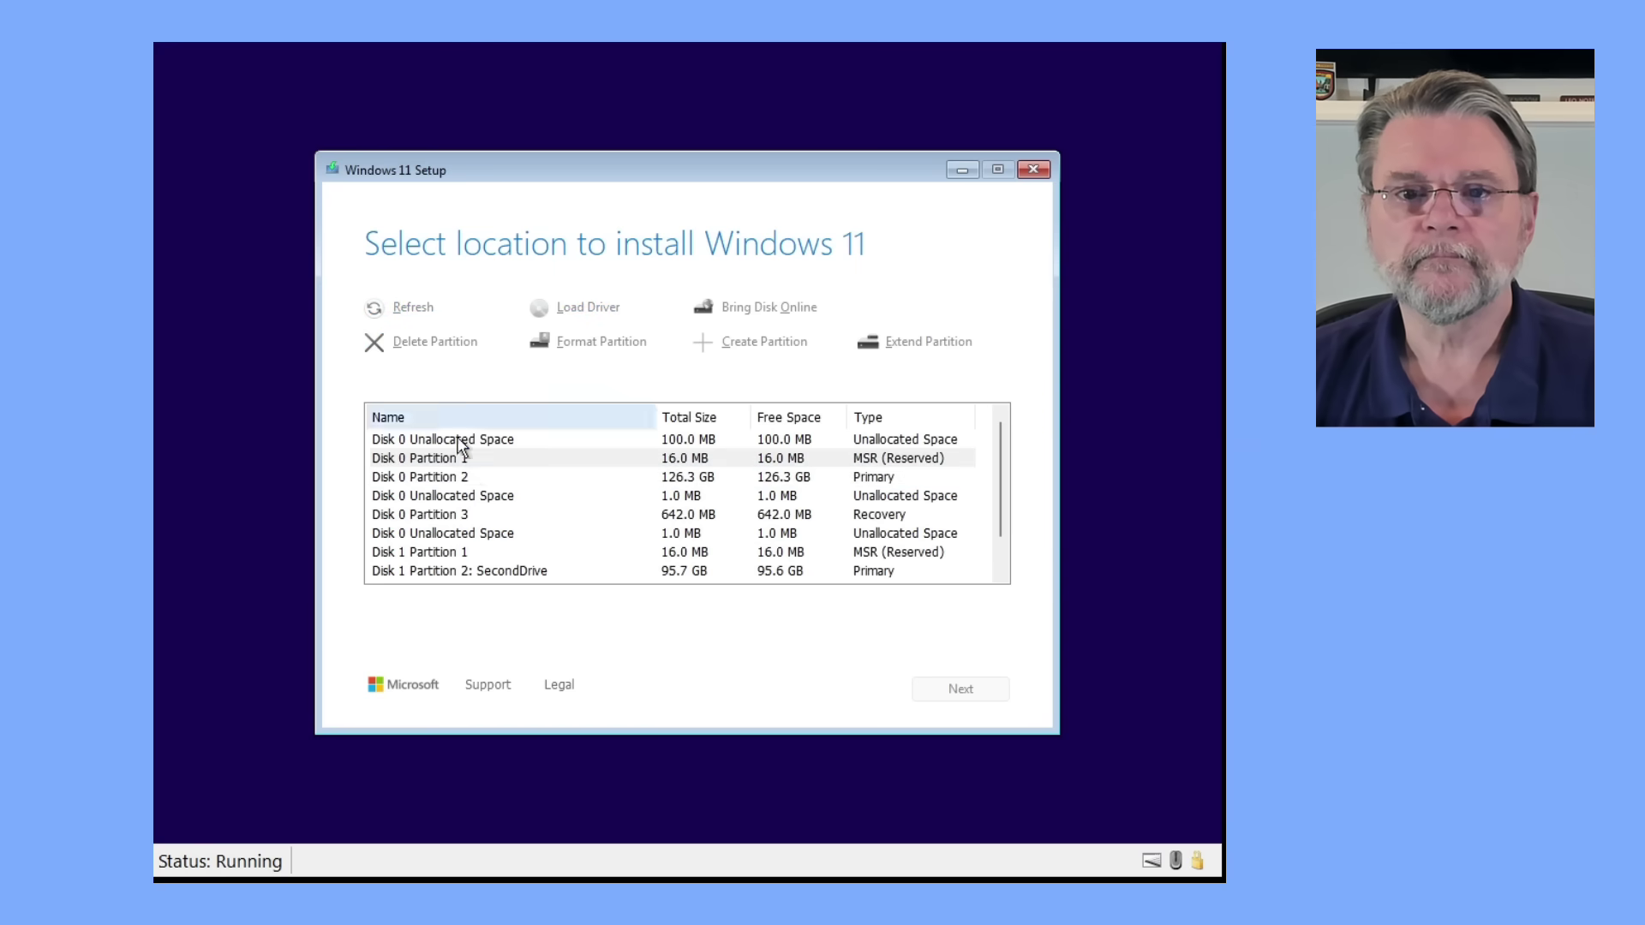
left_click(428, 341)
left_click(429, 495)
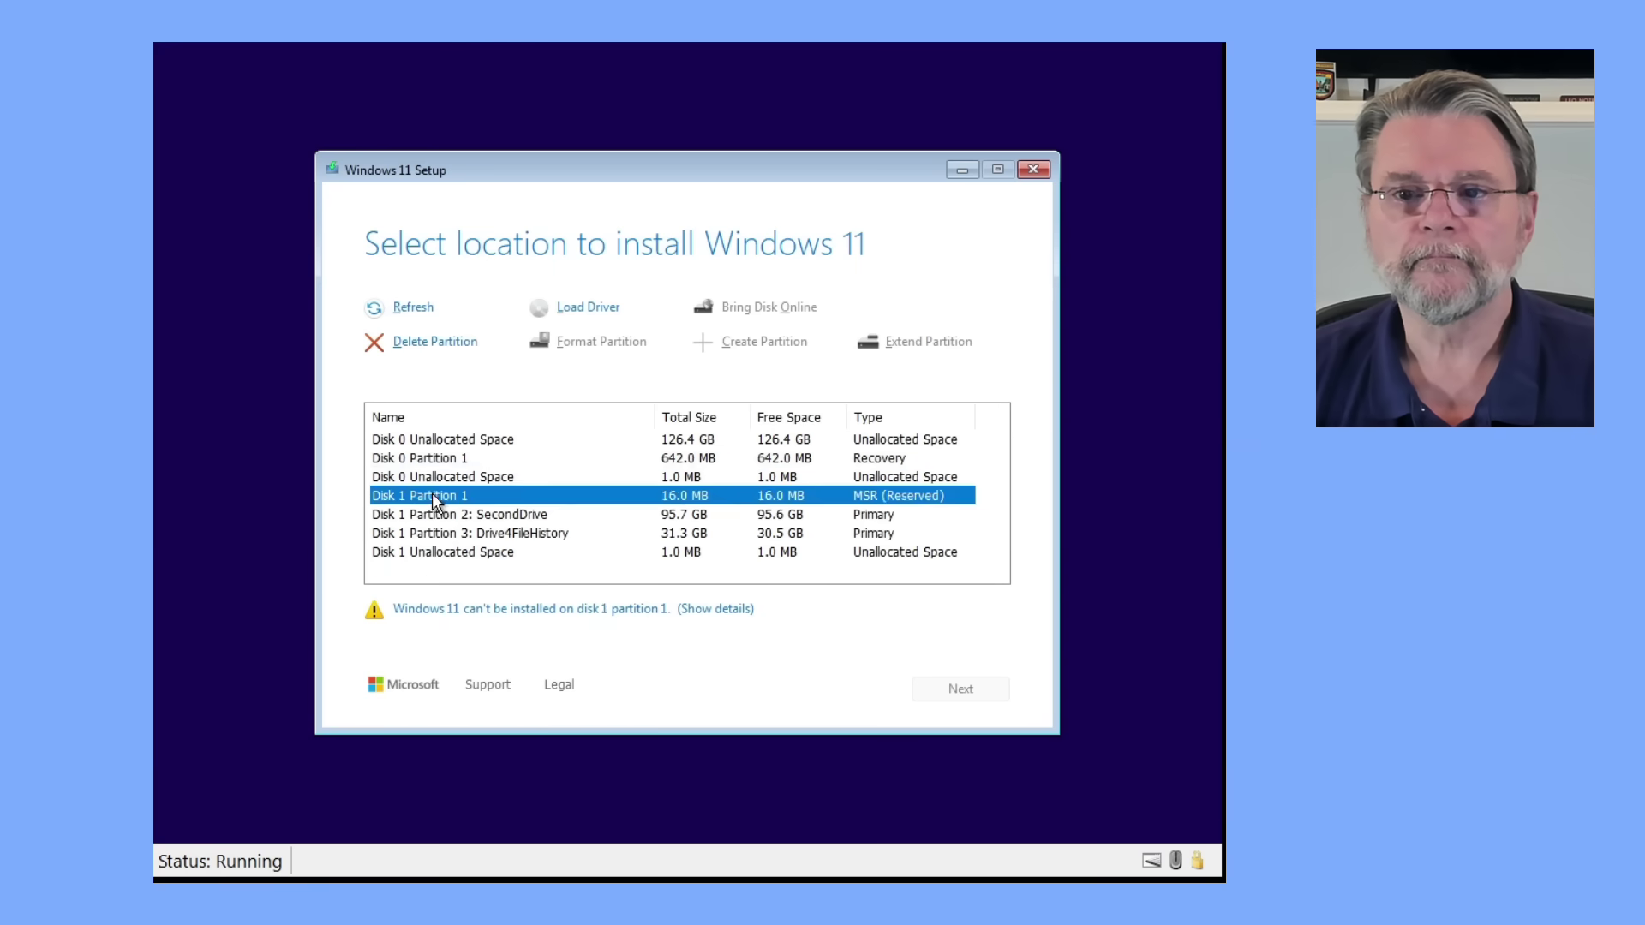
left_click(429, 458)
left_click(429, 342)
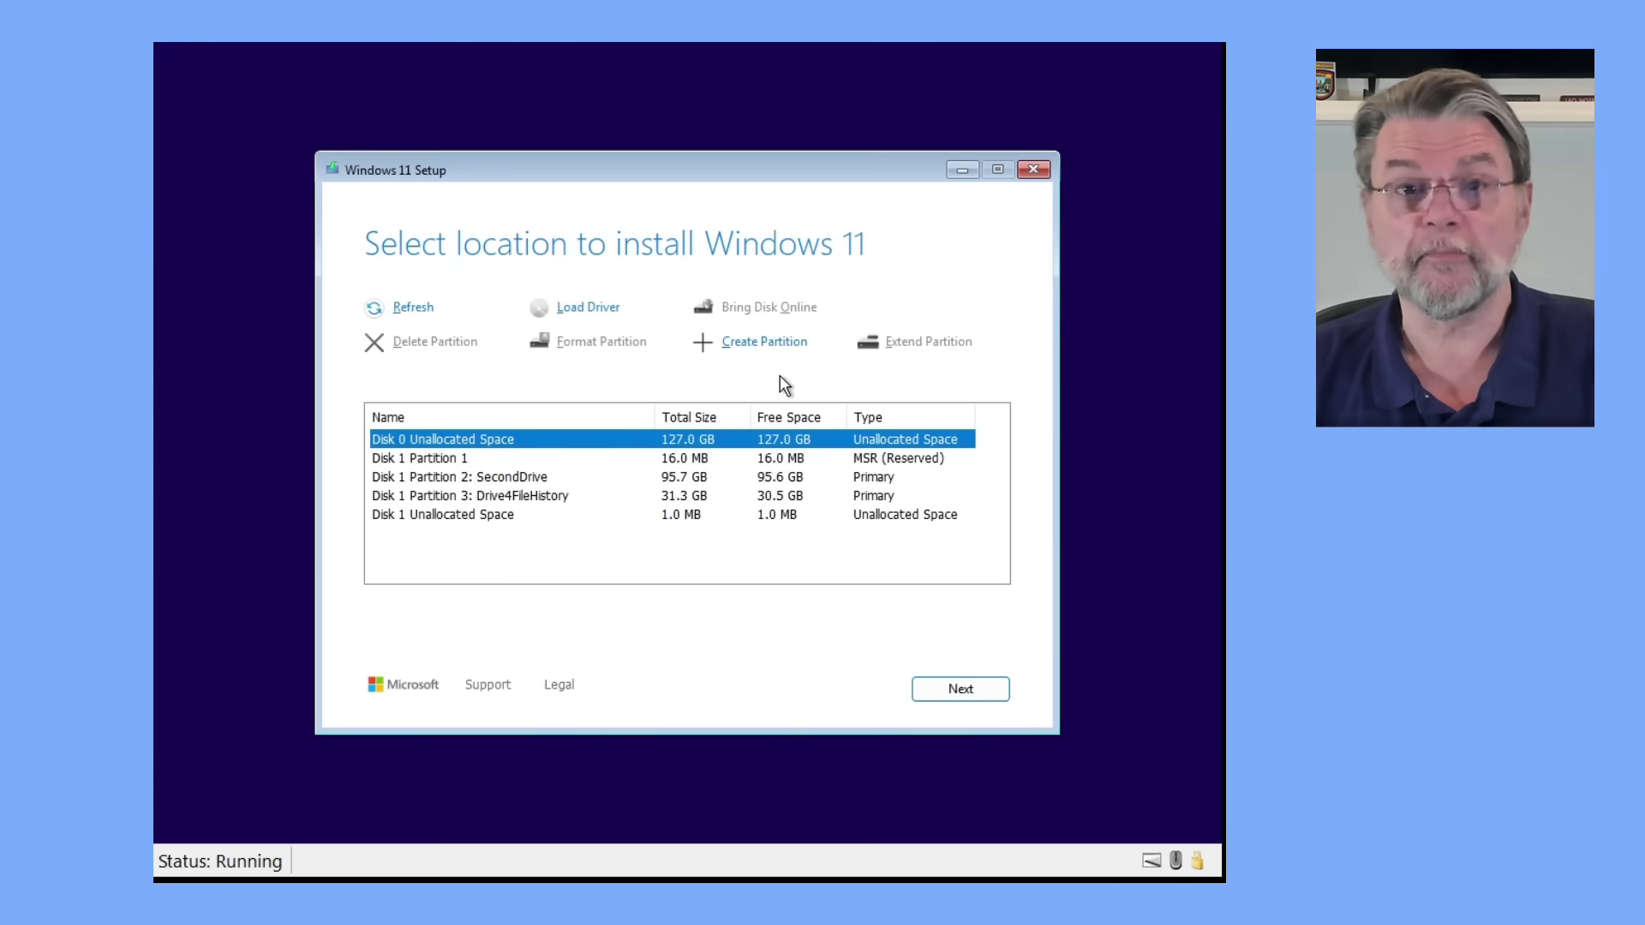
Install onto Disk 0's 127.0 GB unallocated space
left_click(961, 689)
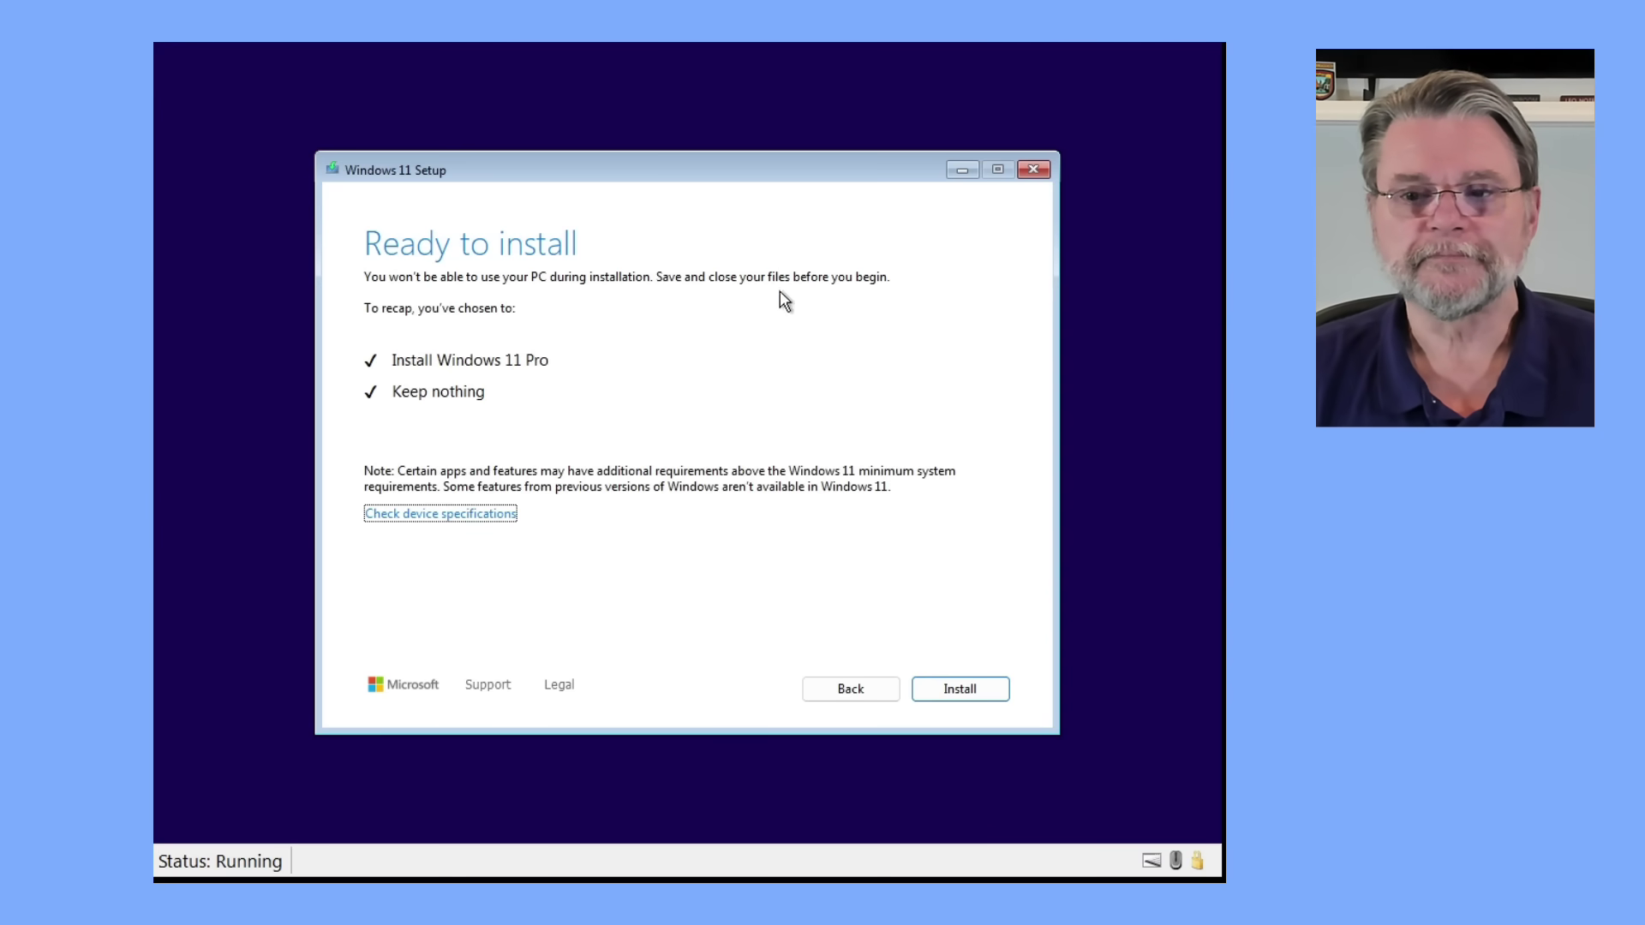
Start the Windows 11 Pro installation from the Ready to install summary
left_click(995, 690)
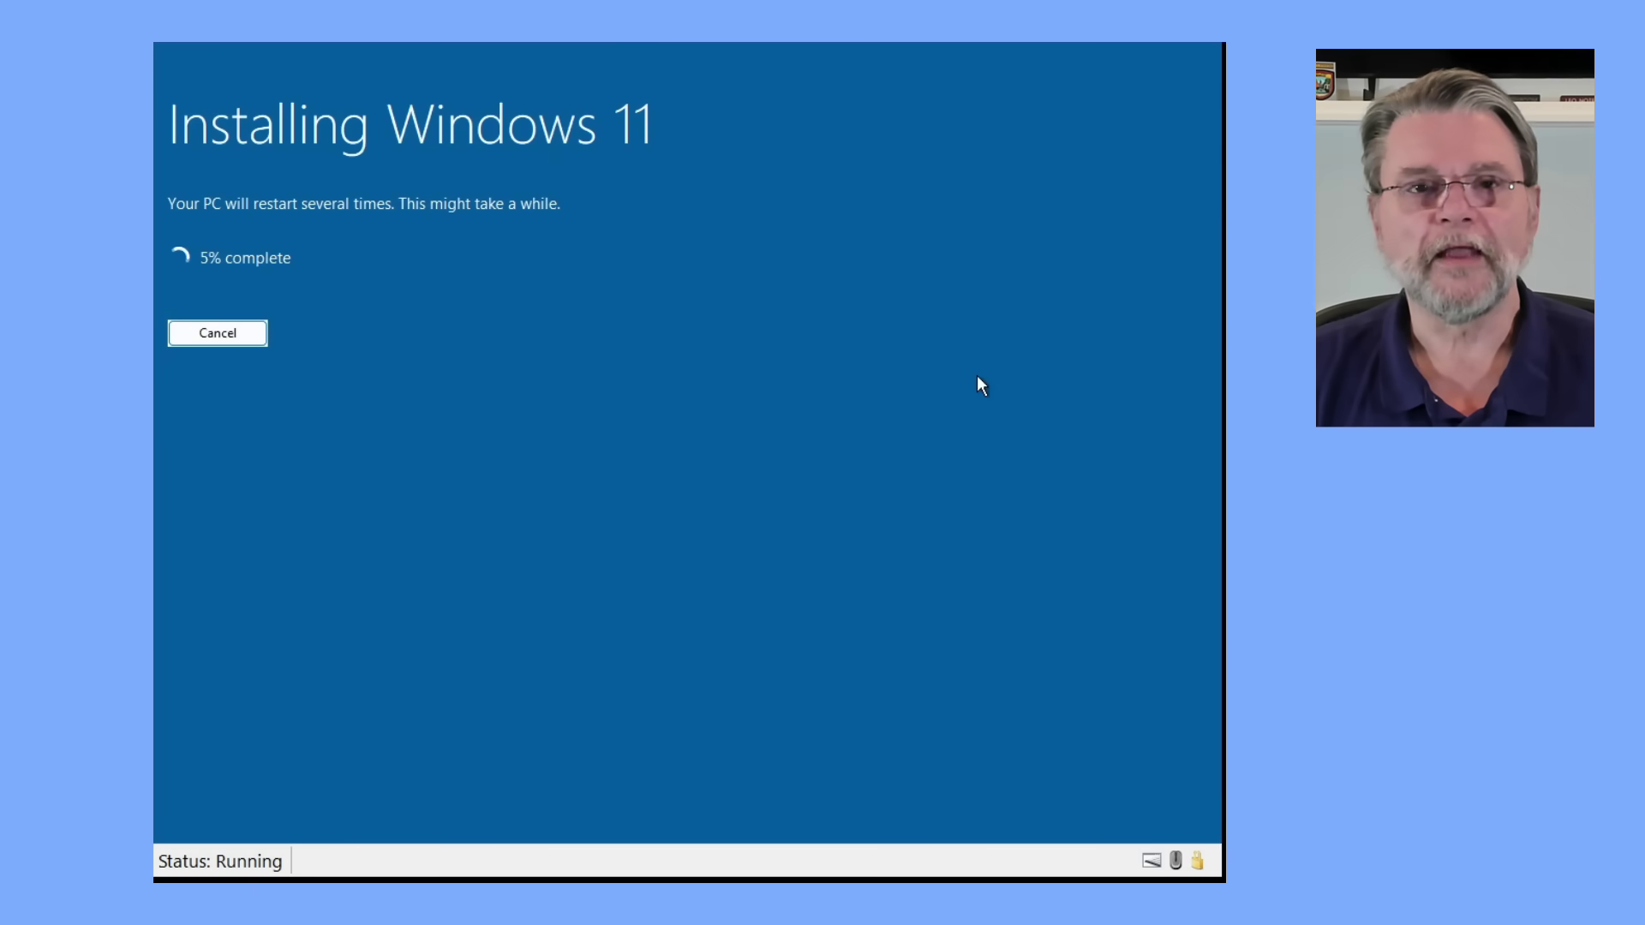